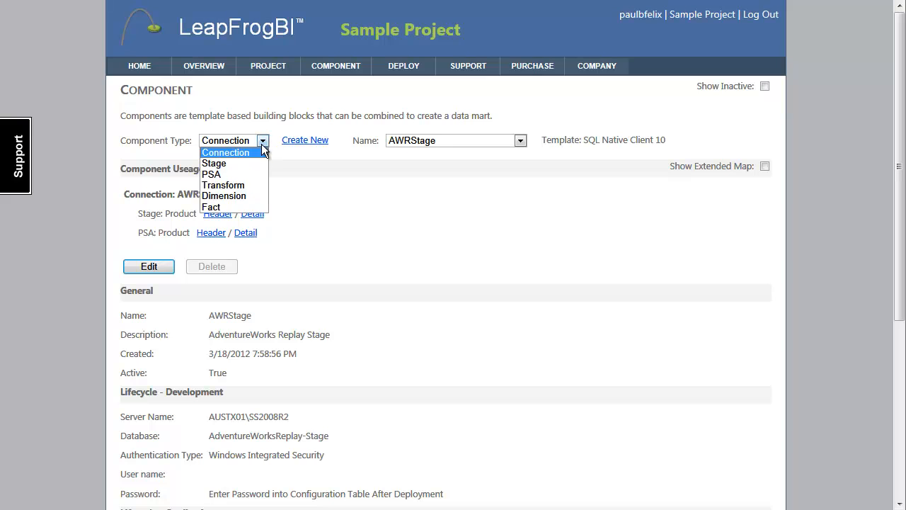
Review the Product components of the Stage and PSA types, including the PSA component's details.
left_click(517, 141)
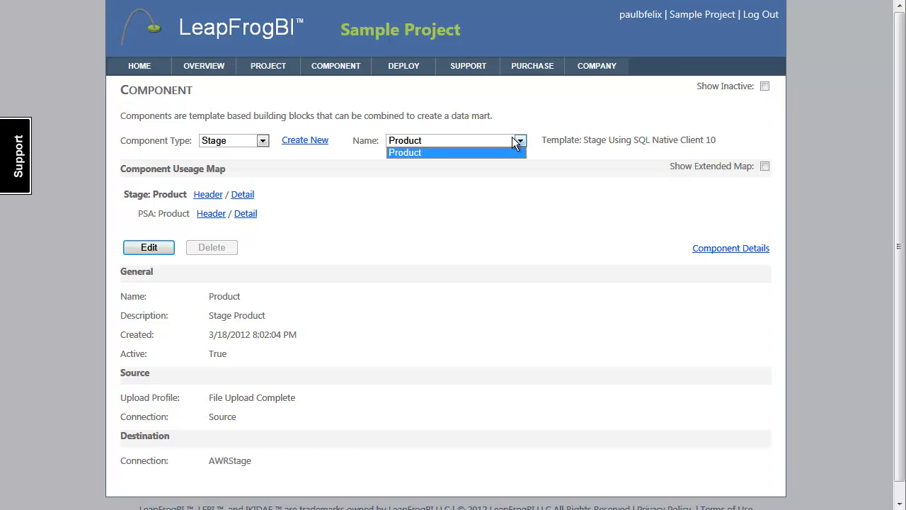
left_click(511, 137)
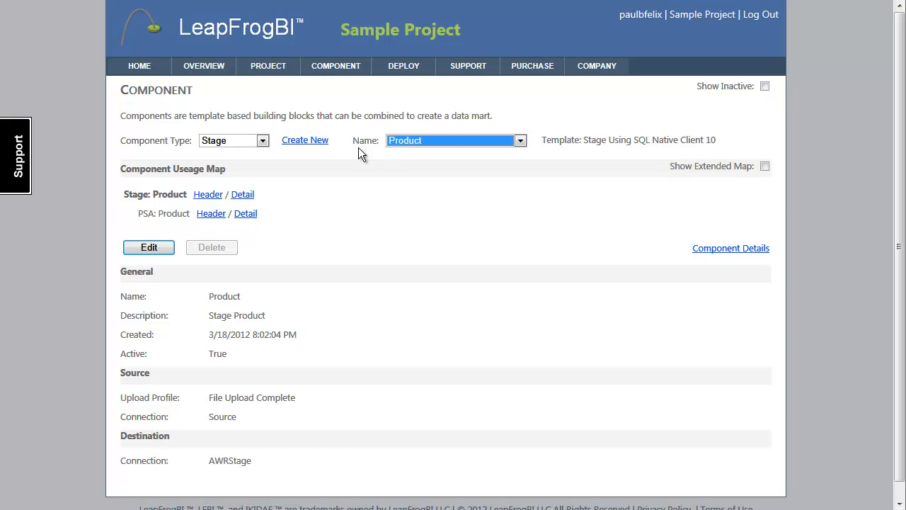
left_click(262, 140)
left_click(237, 174)
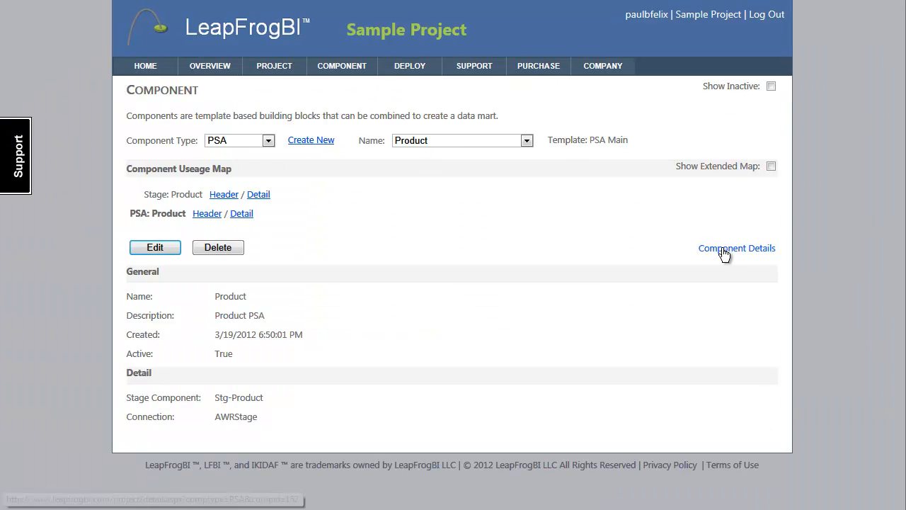
left_click(241, 215)
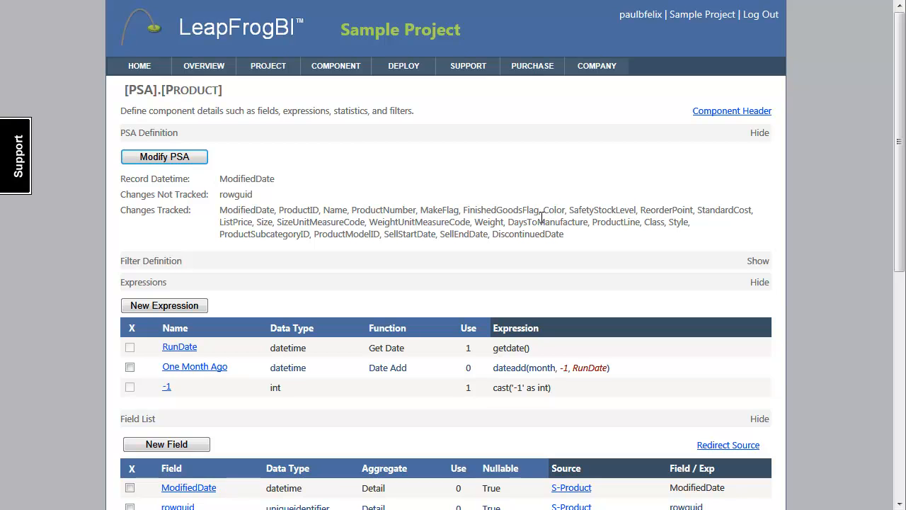
left_click(697, 113)
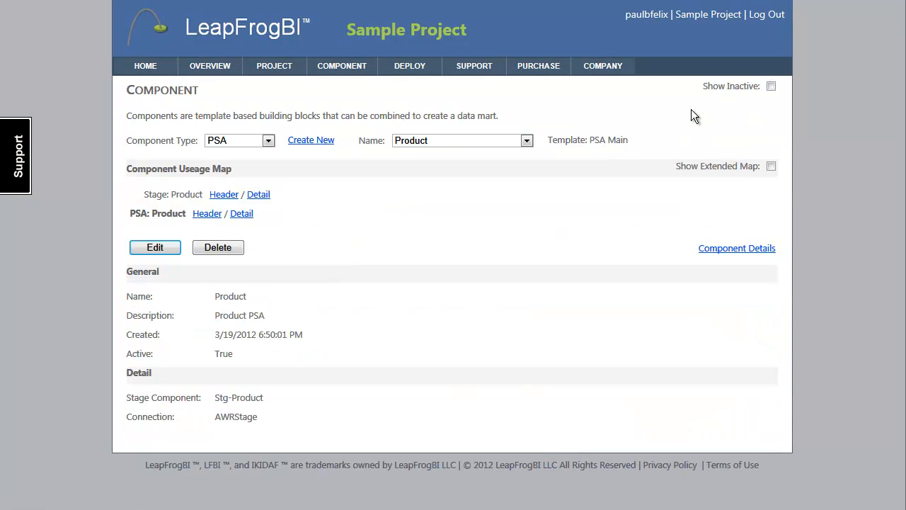
Start a new Transform component from the Transform Main template (t1000).
left_click(269, 141)
left_click(249, 182)
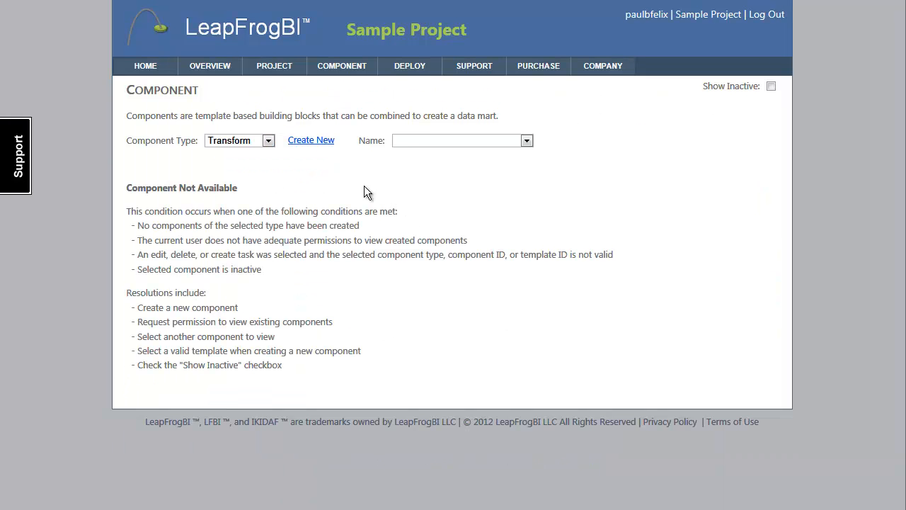
left_click(312, 144)
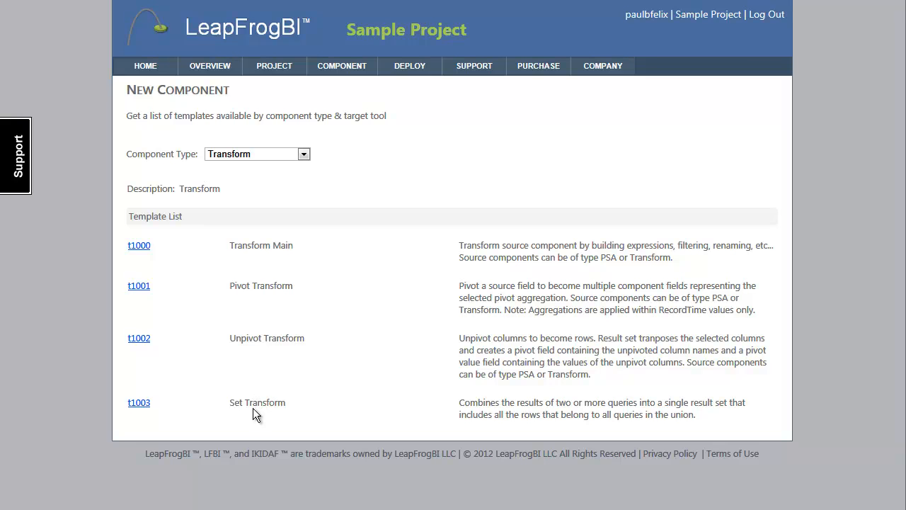
left_click(135, 247)
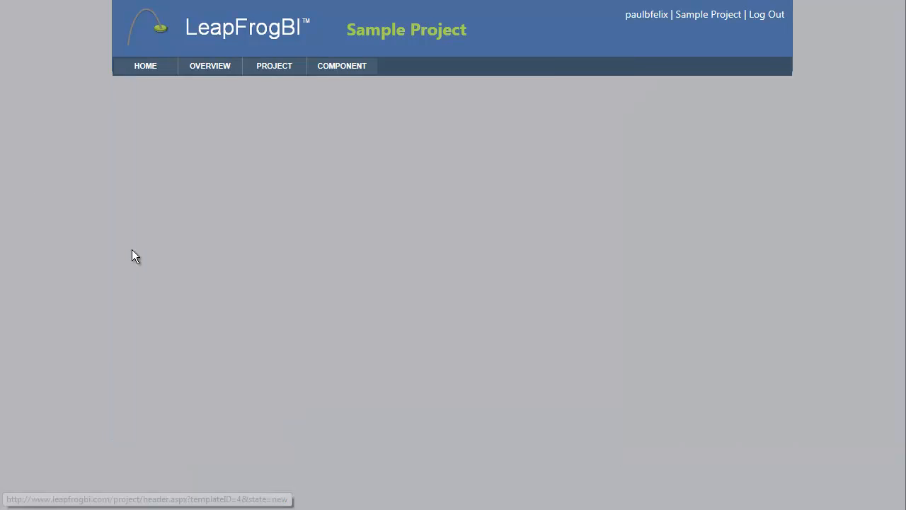
Name the new transform component Product and describe it as "Product Transform".
left_click(242, 200)
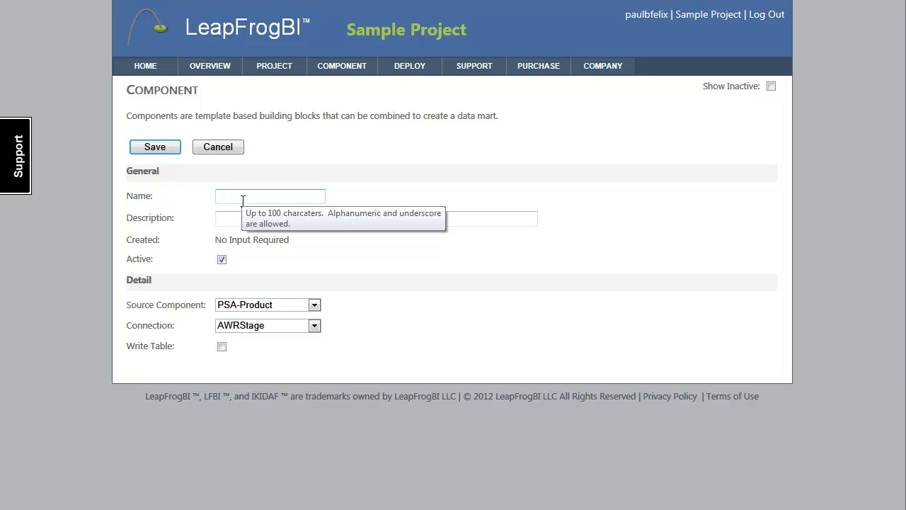
type("Product")
key("Tab")
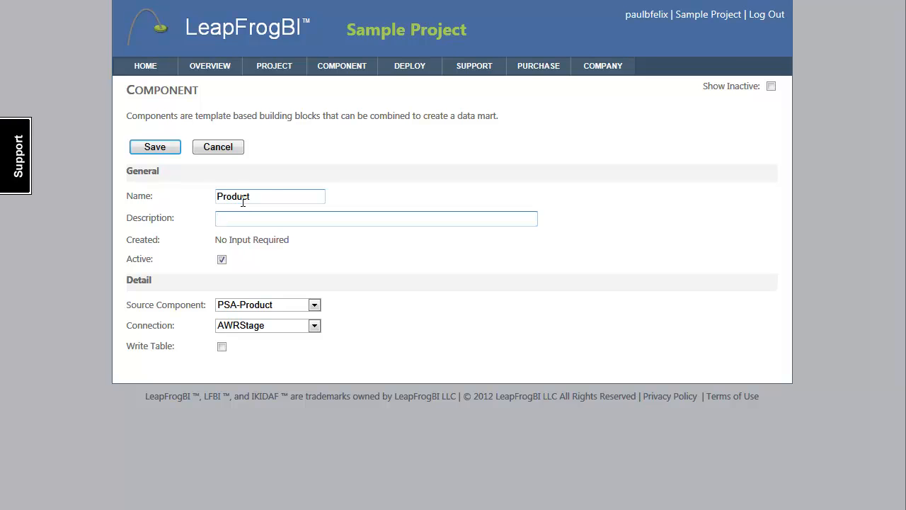
type("Product Transform")
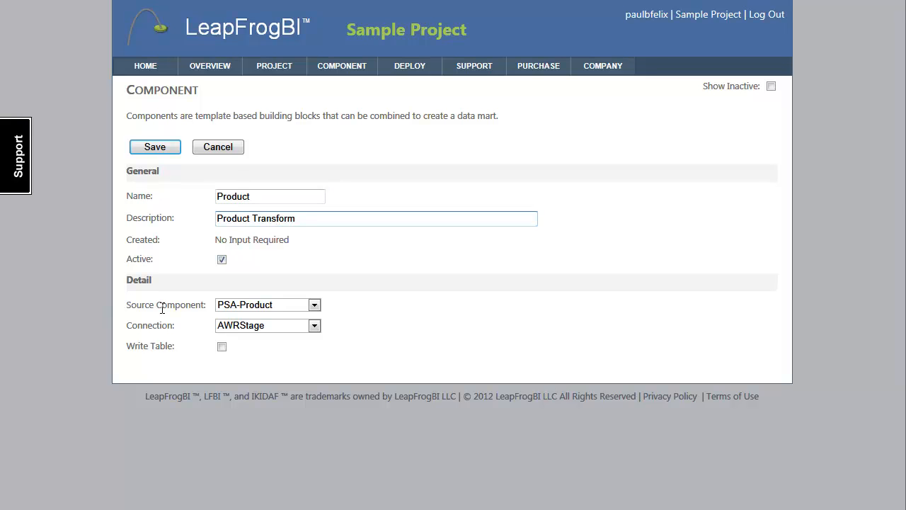
Set the transform's source component to PSA-Product and its connection to AWRStage, and save the component.
left_click(313, 305)
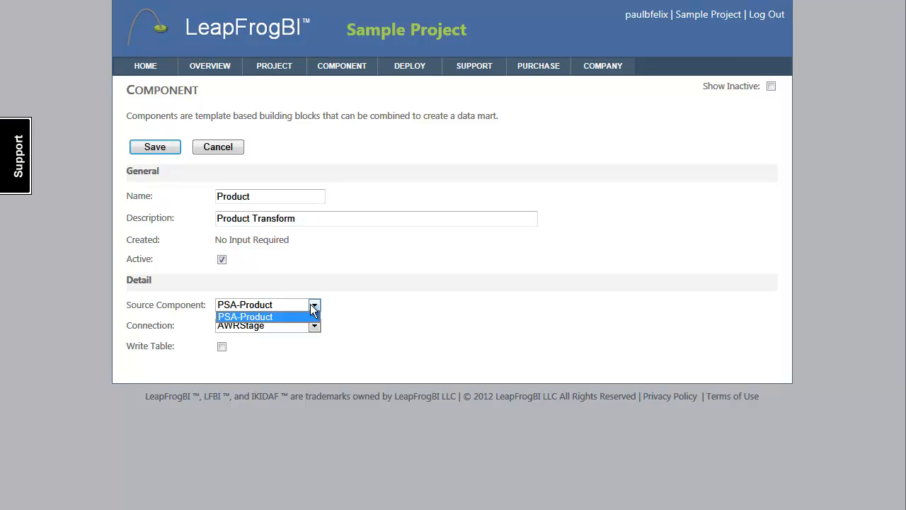
left_click(312, 306)
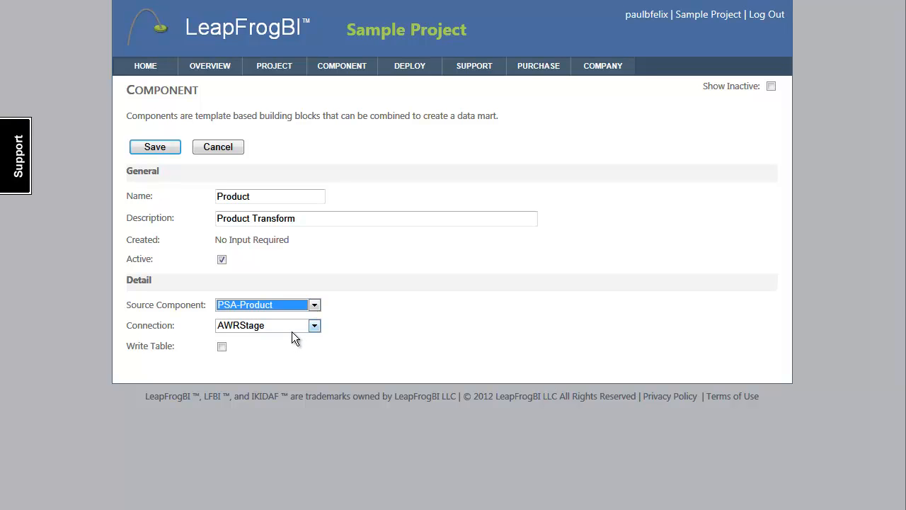
left_click(293, 328)
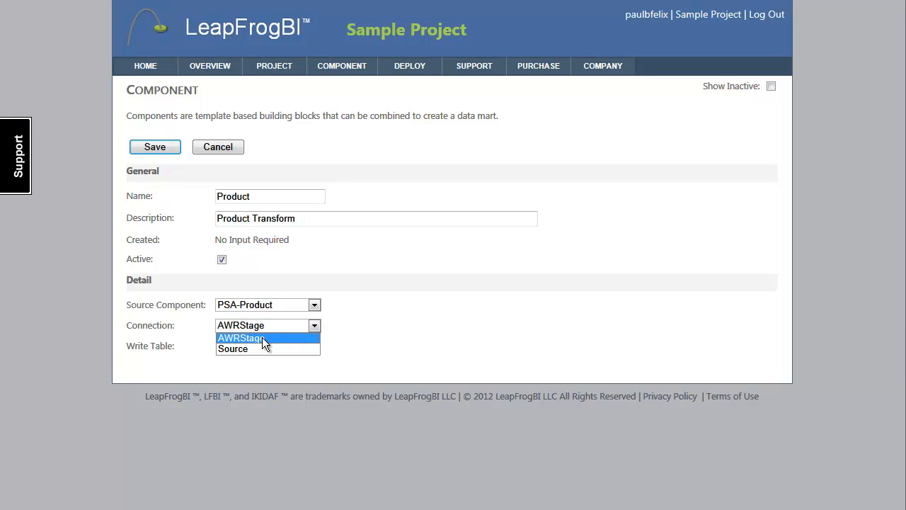
left_click(262, 339)
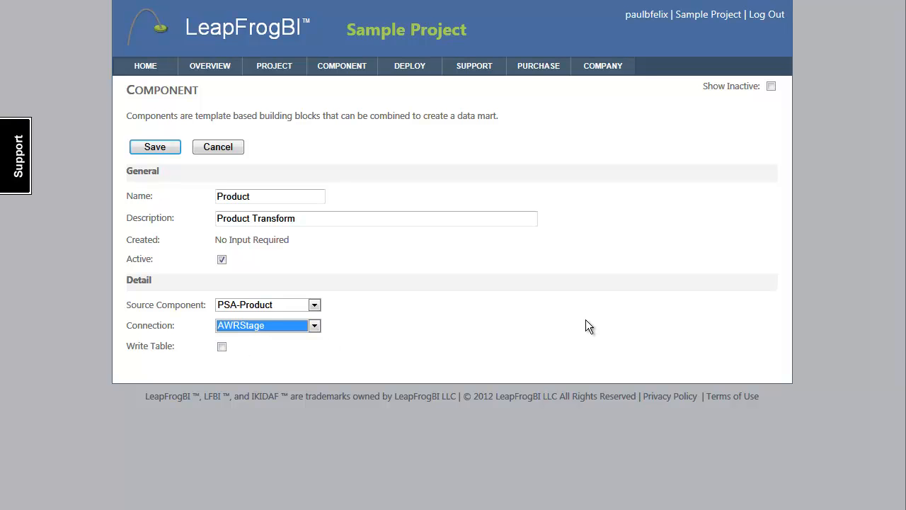
left_click(160, 151)
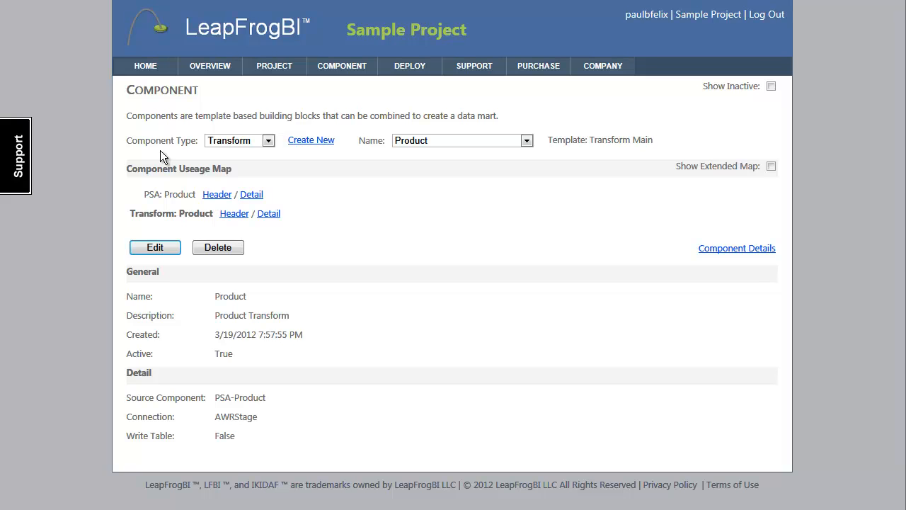
Start a new Connection component from the SQL Native Client 10 template (c1000).
left_click(267, 145)
left_click(256, 148)
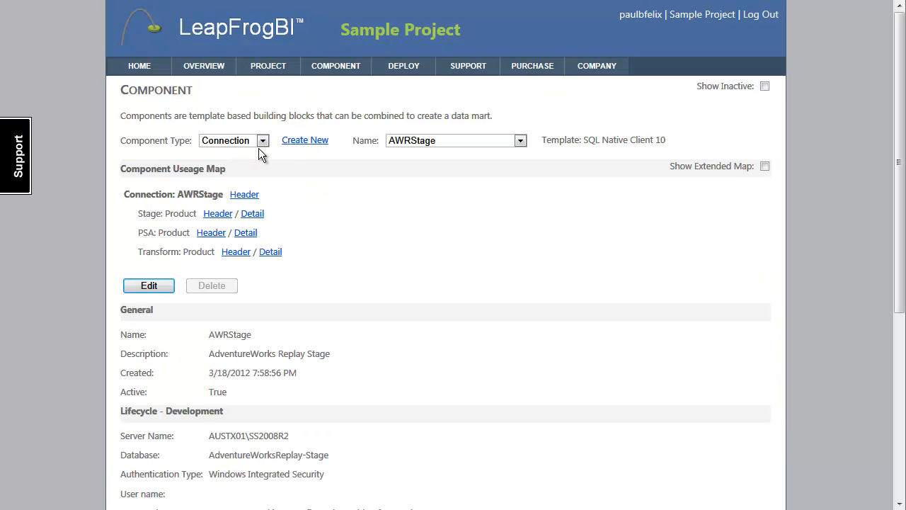
left_click(298, 141)
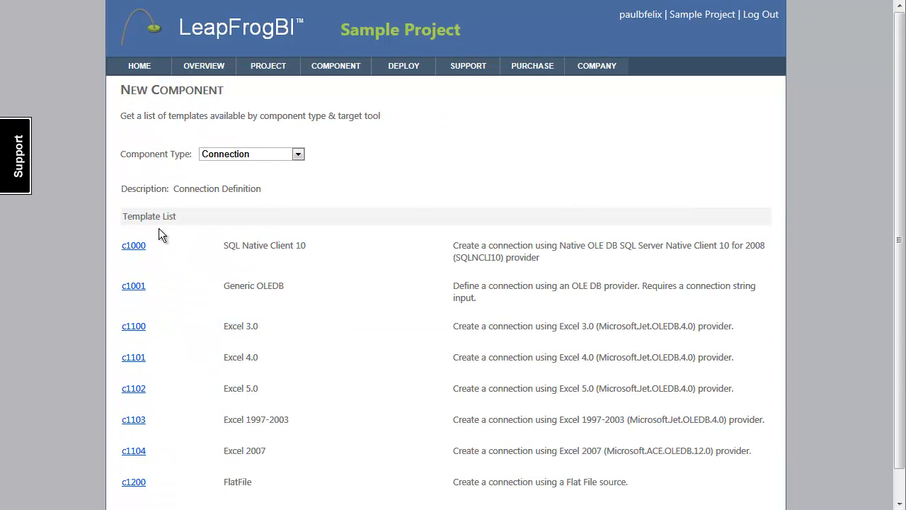
left_click(134, 245)
Name the new connection Transform and describe it as "Transform Database".
left_click(243, 195)
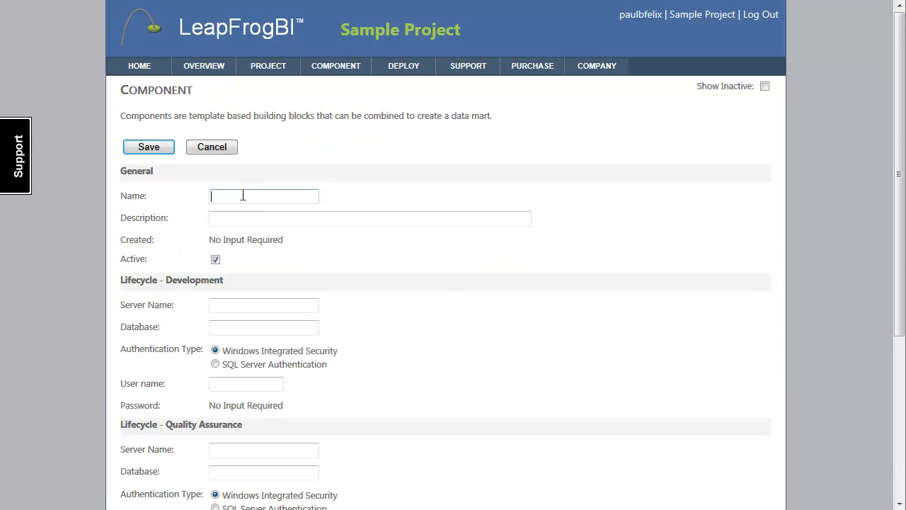
type("Tran")
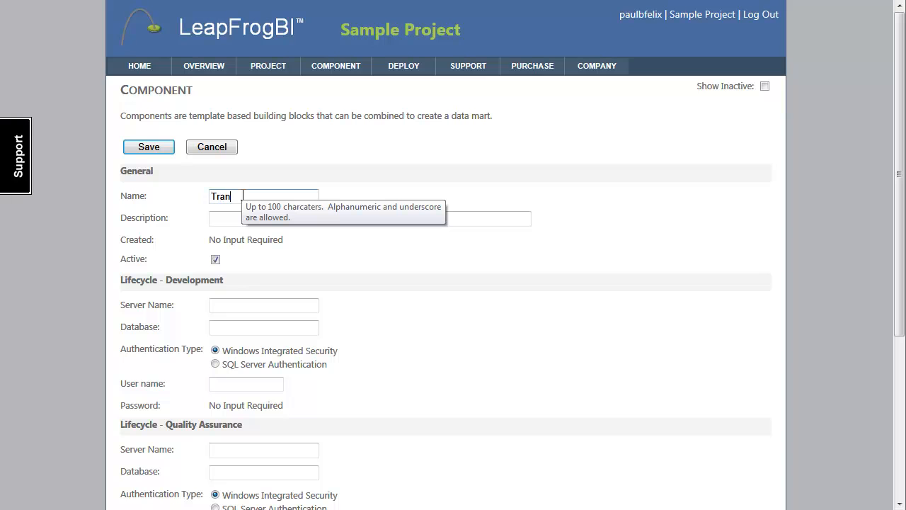
type("sform")
key("Tab")
type("Transf")
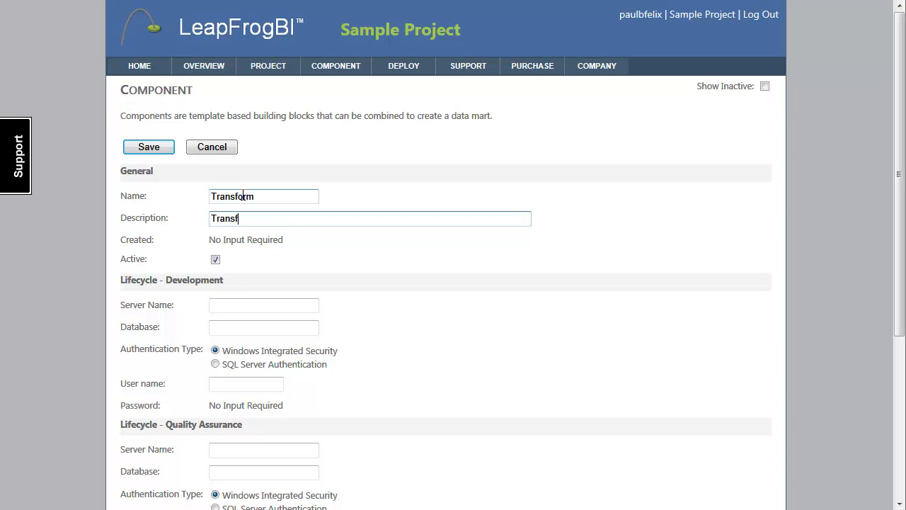
type("orm Database")
key("Tab")
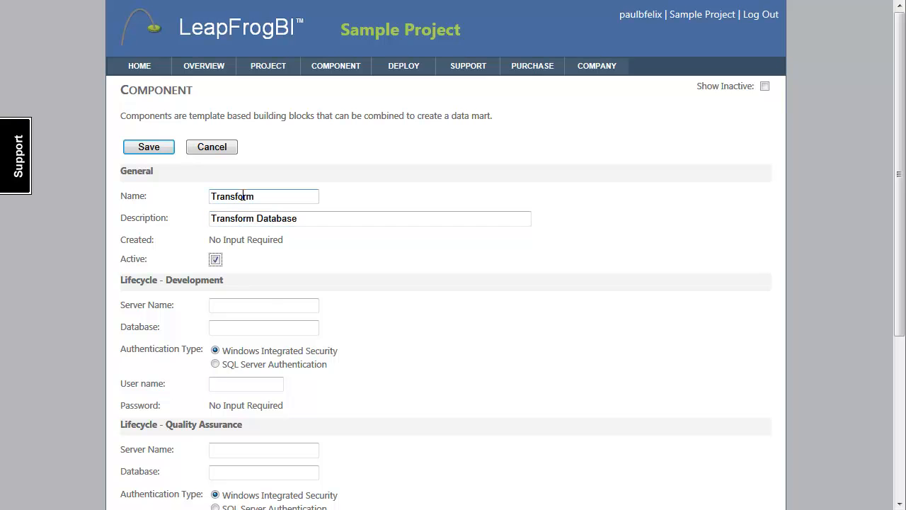
Set the connection's development server name to AUSTX01\SS2008R2.
left_click(259, 307)
type("A")
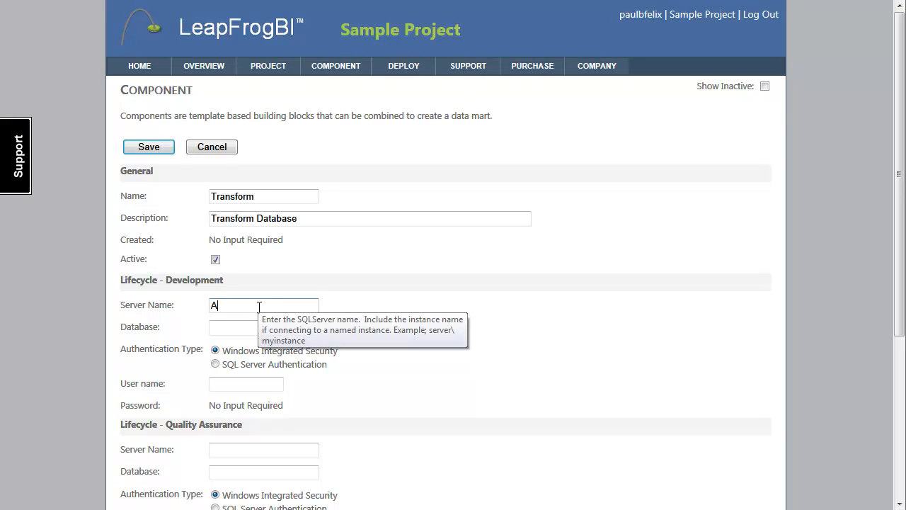
type("USTX01\\SS2008r")
key("BackSpace")
type("R2")
key("Tab")
Set the development database to AdventureWorksReplay-Transform and save the connection.
type("Adventur")
type("eWorks")
type("Replay-T")
type("ransform")
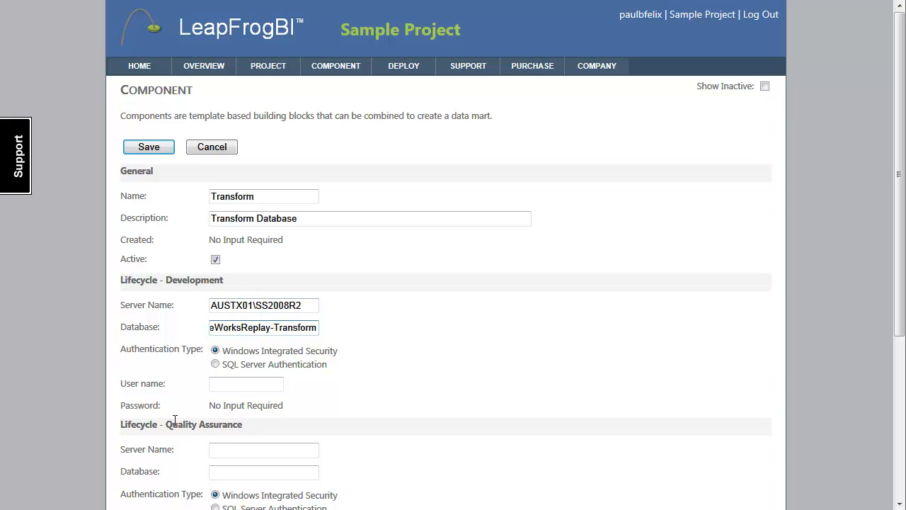
scroll(286, 432, "down", 3)
scroll(285, 430, "up", 3)
left_click(151, 147)
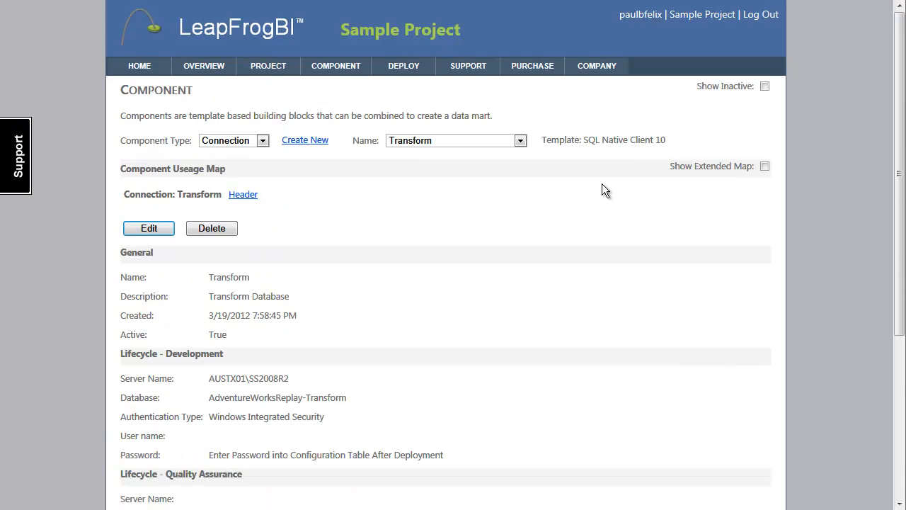
Edit the Product transform component to use the Transform connection and update it.
left_click(254, 142)
left_click(224, 183)
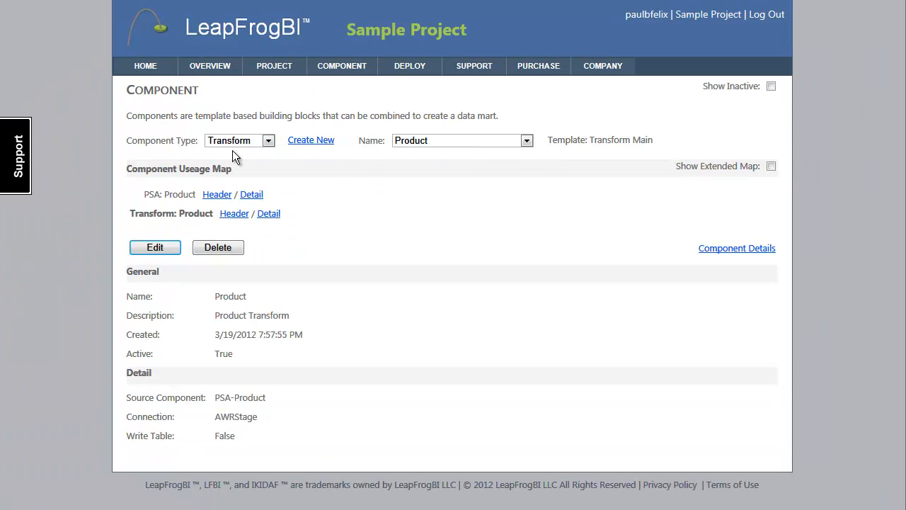
left_click(471, 140)
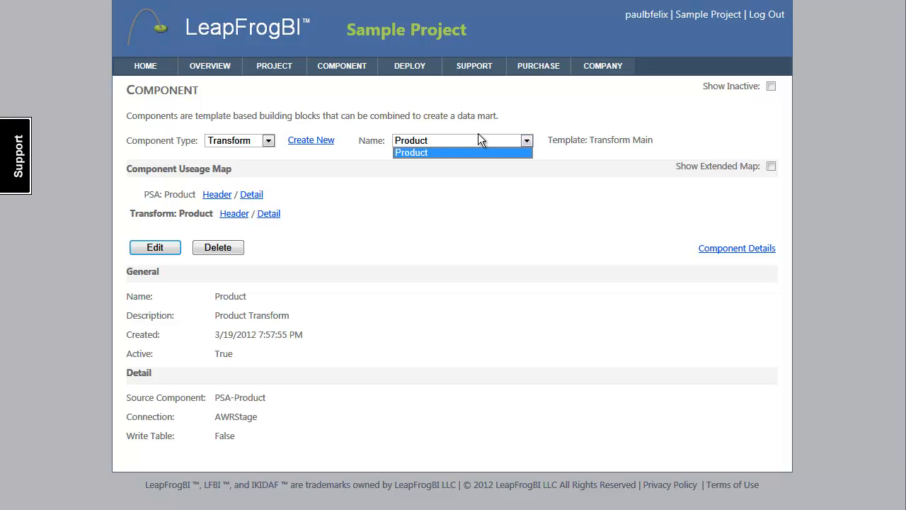
left_click(476, 140)
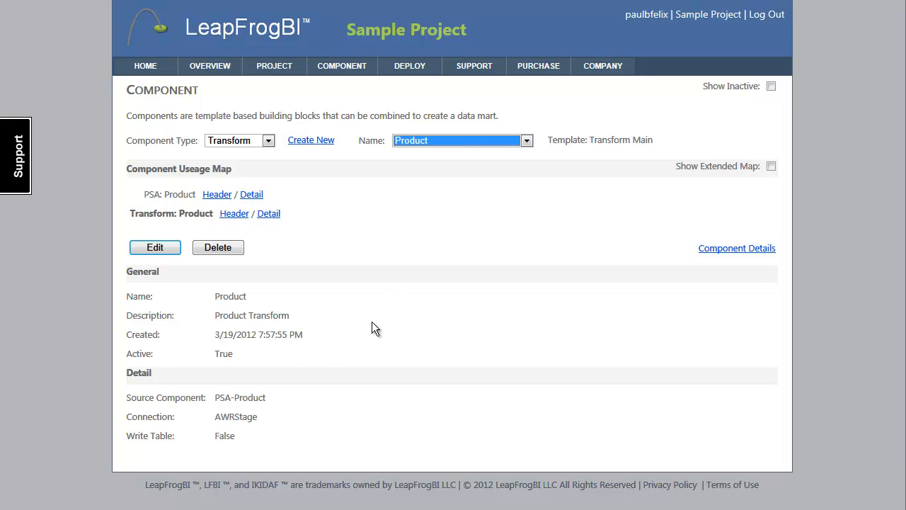
left_click(155, 248)
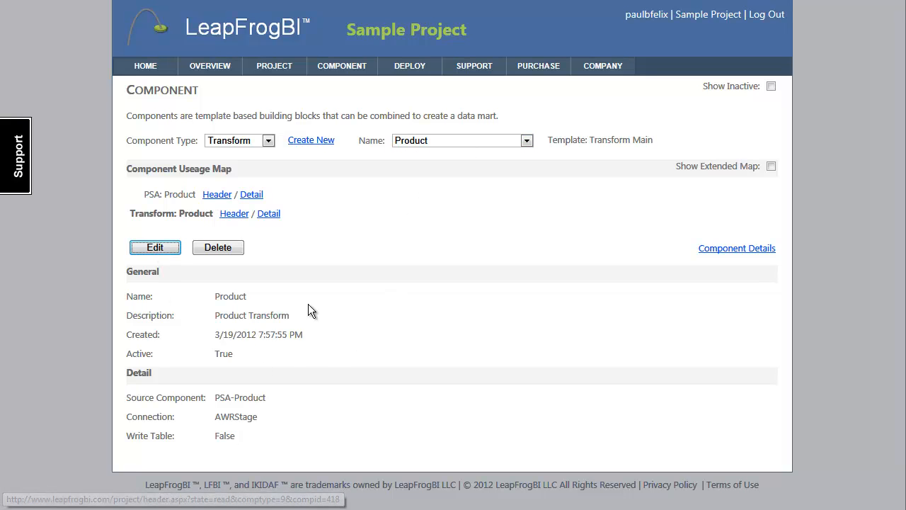
left_click(299, 326)
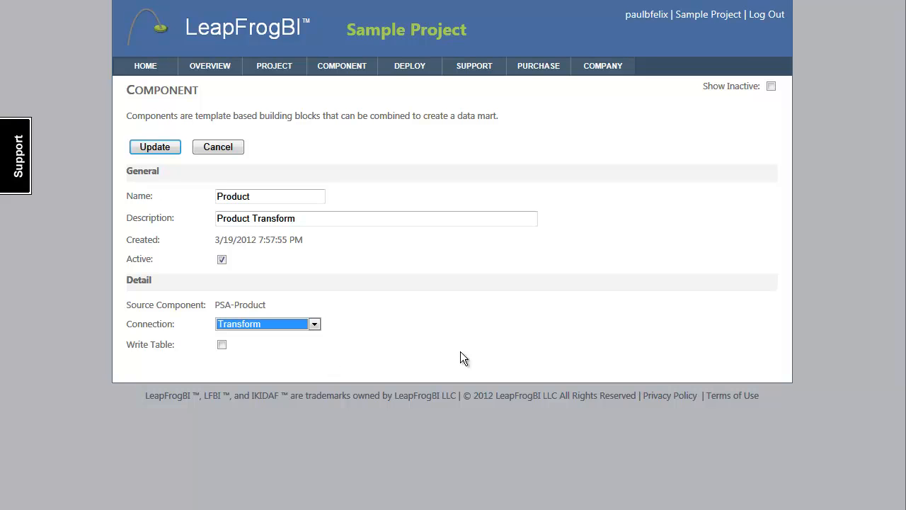
left_click(167, 147)
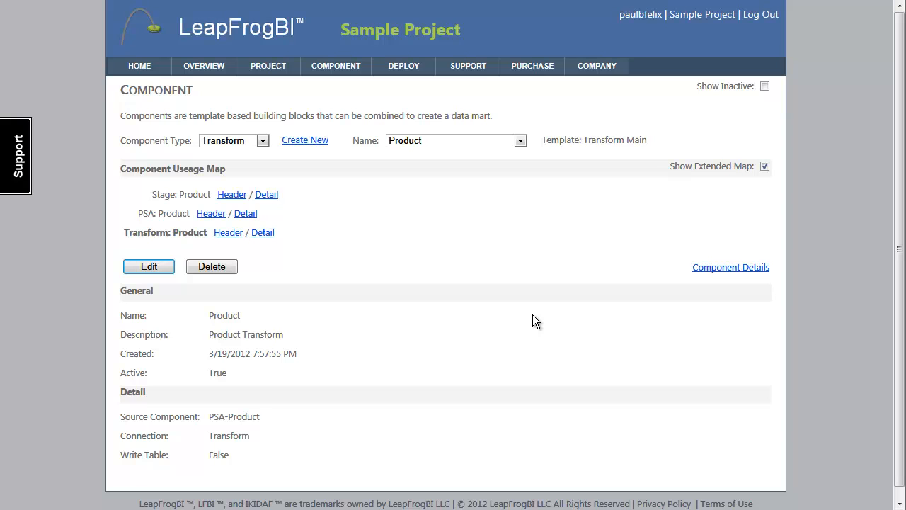
View the Product PSA header from the component usage map and open the Product transform's details.
left_click(211, 213)
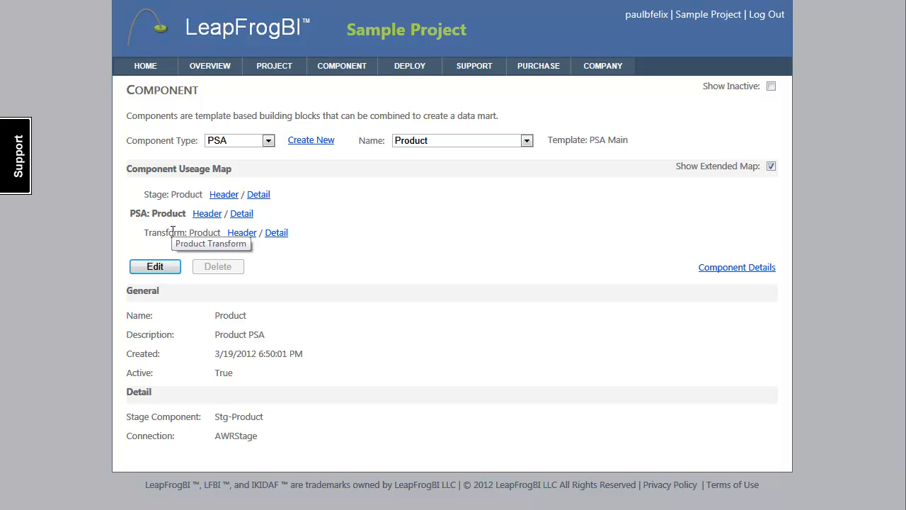
left_click(269, 234)
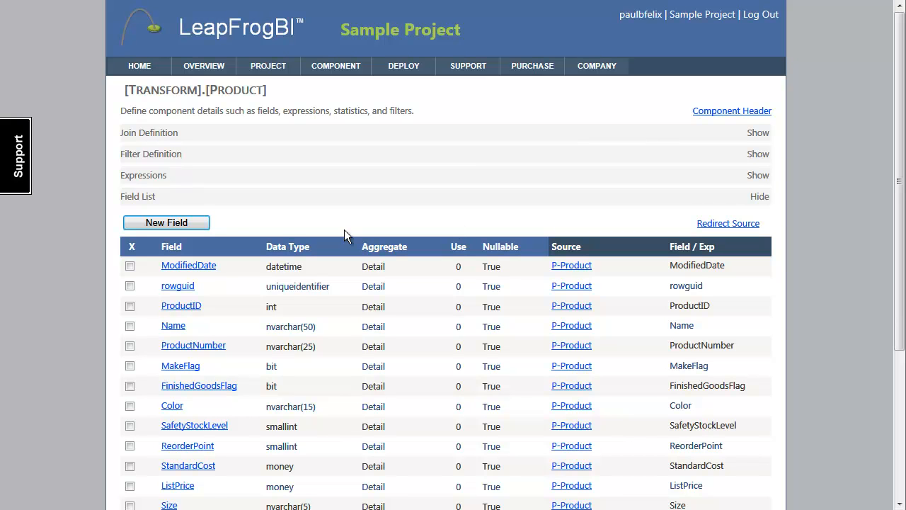
left_click(162, 181)
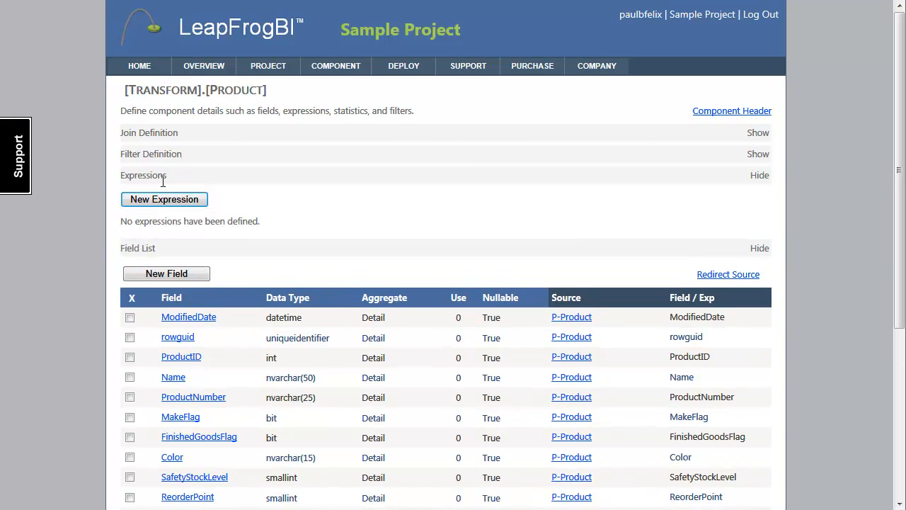
left_click(164, 200)
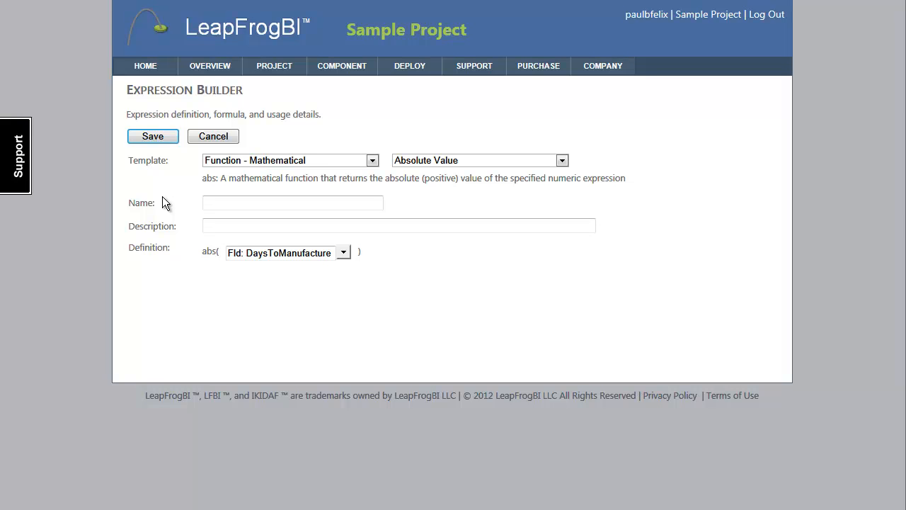
left_click(212, 141)
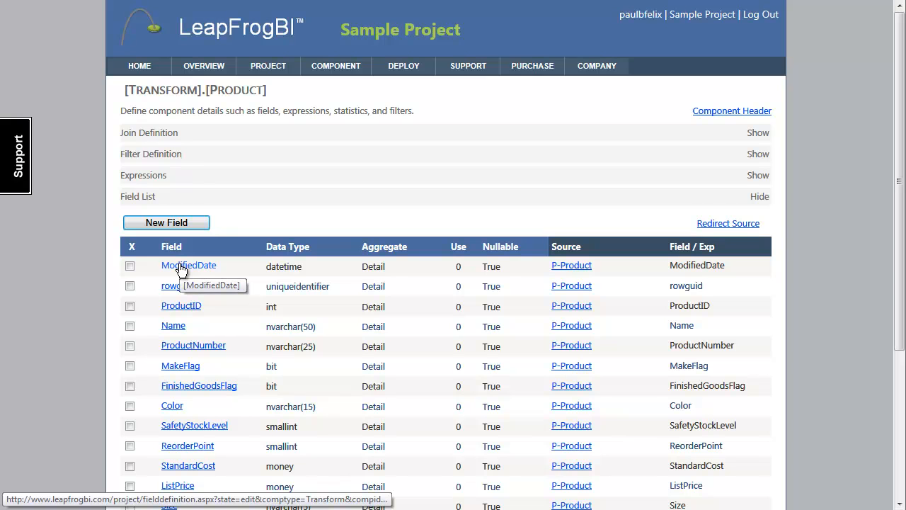
Enable the Maximum statistic on the ModifiedDate field with default value 2000-01-01 and update the field.
left_click(205, 270)
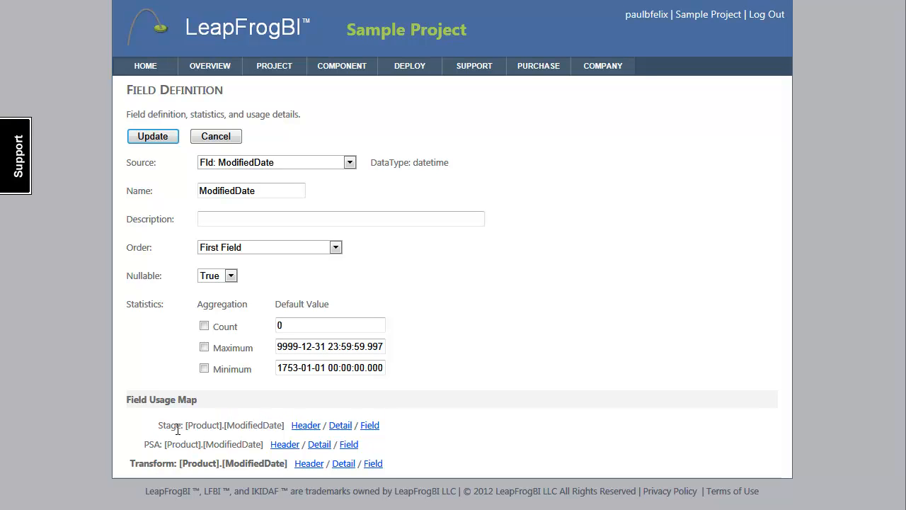
left_click(204, 347)
left_click_drag(279, 346, 400, 344)
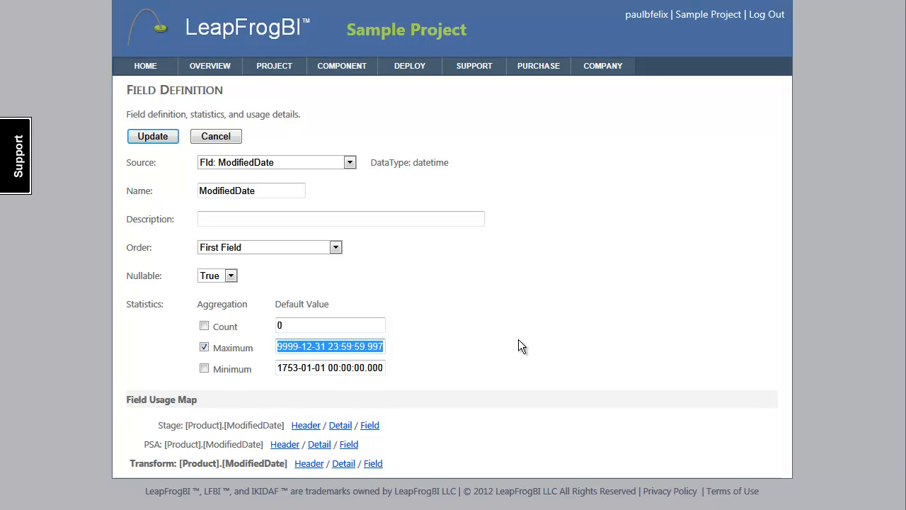
type("20")
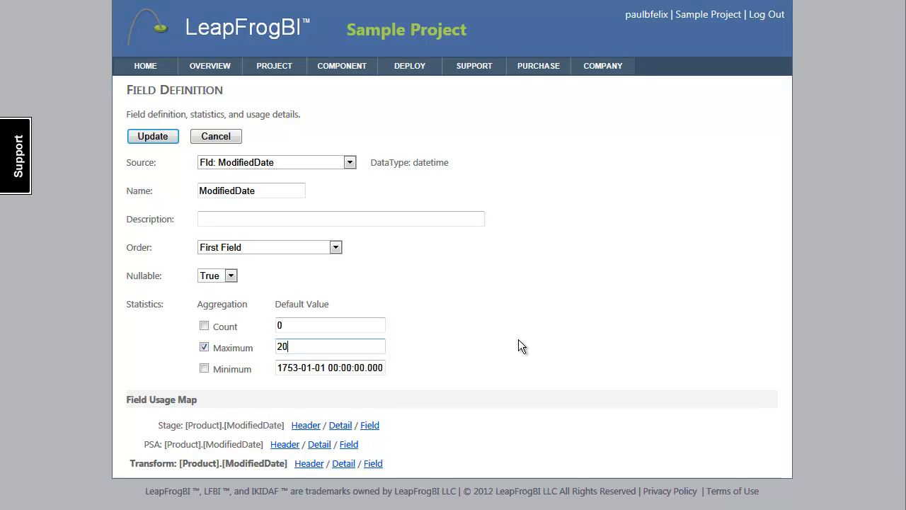
type("00-01-0")
key("BackSpace")
type("1")
key("BackSpace")
type("01")
left_click(151, 138)
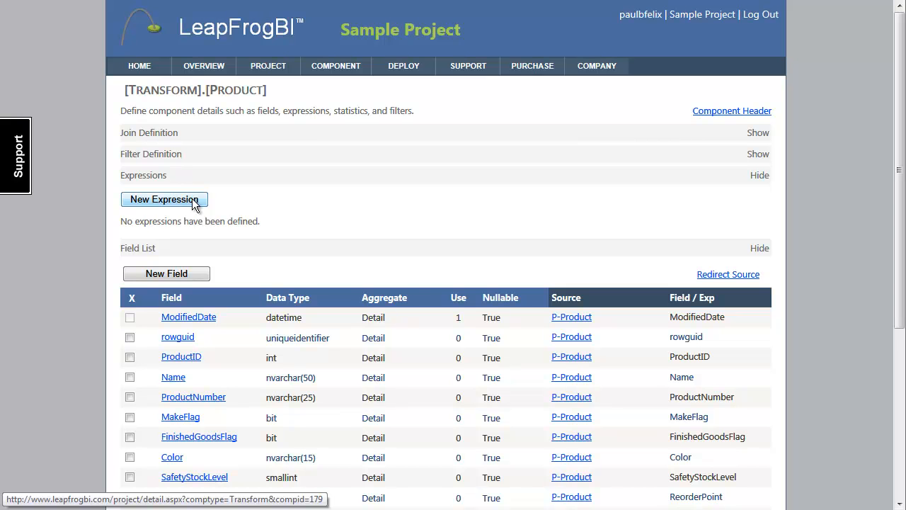
Create and save an expression named RecordDate from the LeapFrogBI - Function template Record Datetime.
left_click(192, 199)
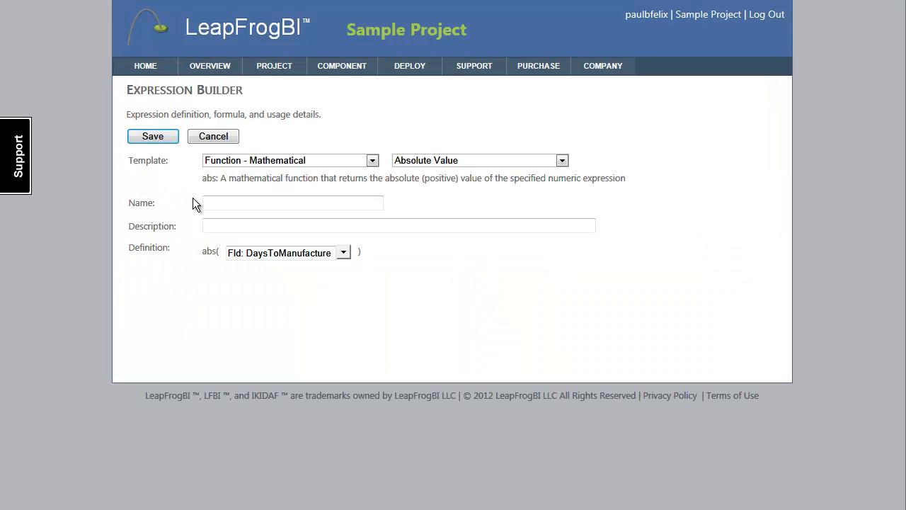
left_click(373, 161)
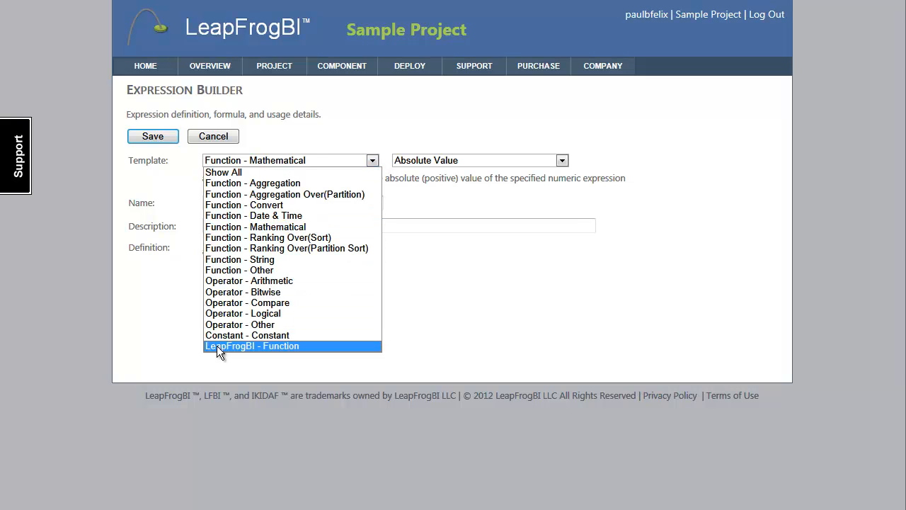
left_click(293, 345)
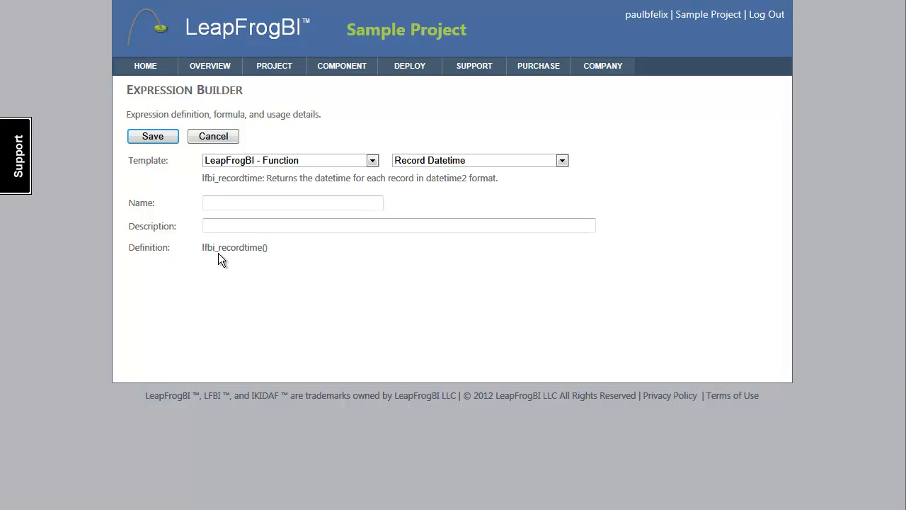
left_click(268, 204)
type("RecordDate")
key("BackSpace")
key("BackSpace")
type("ate")
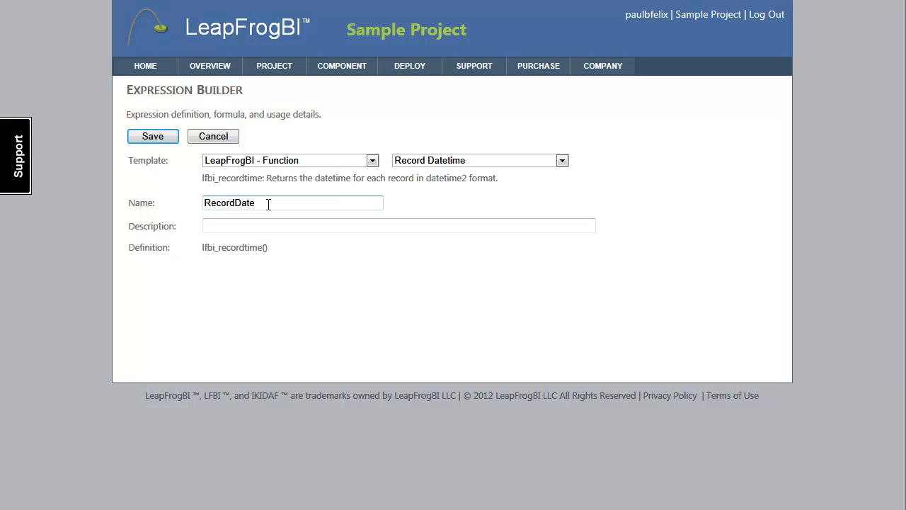
left_click(152, 136)
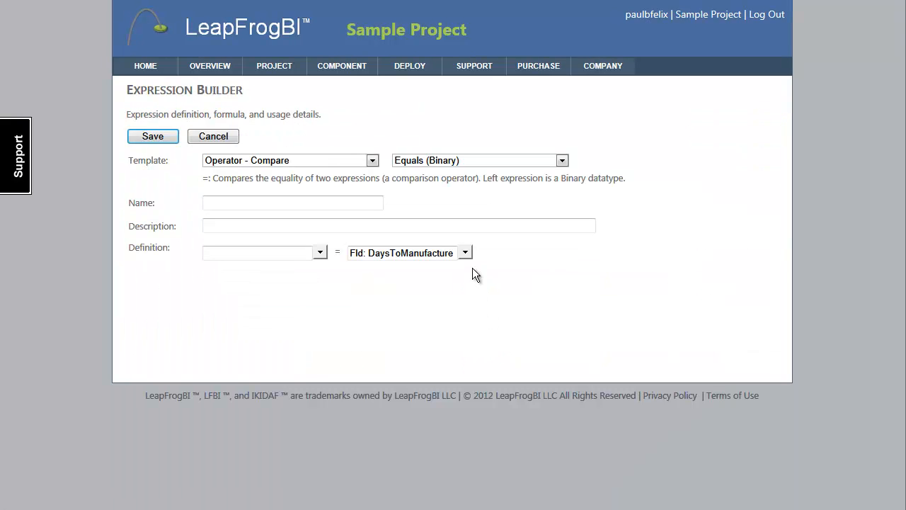
Define a new Greater Than (Datetime Ext) comparison of RecordDate against the statistic Max(Transform.Product.ModifiedDate).
left_click(562, 161)
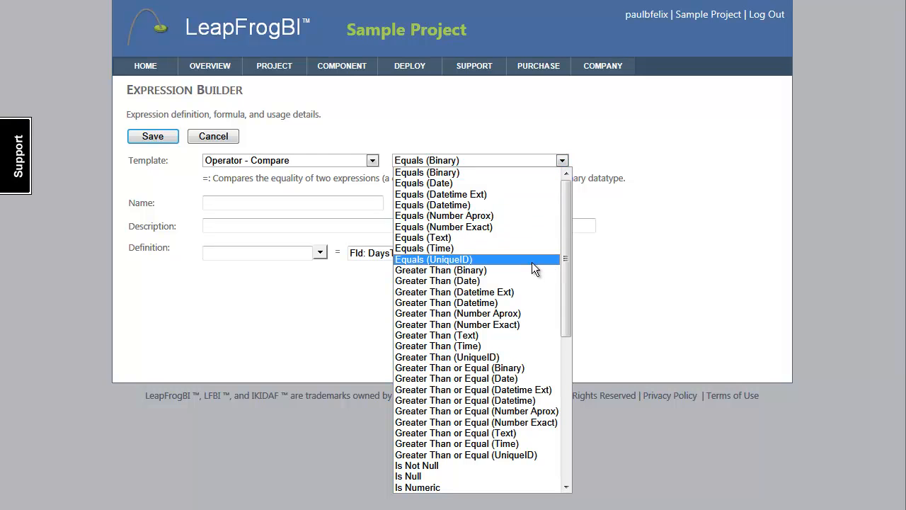
left_click(499, 293)
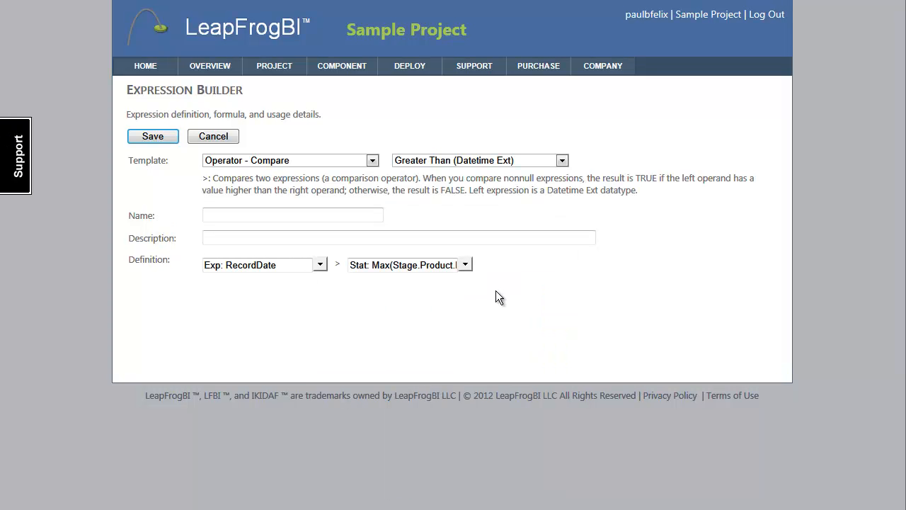
mouse_move(243, 267)
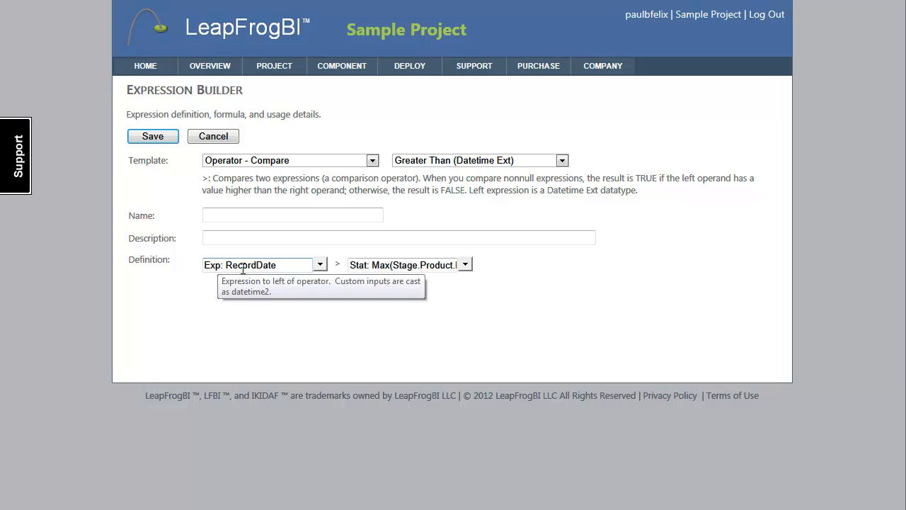
left_click(320, 264)
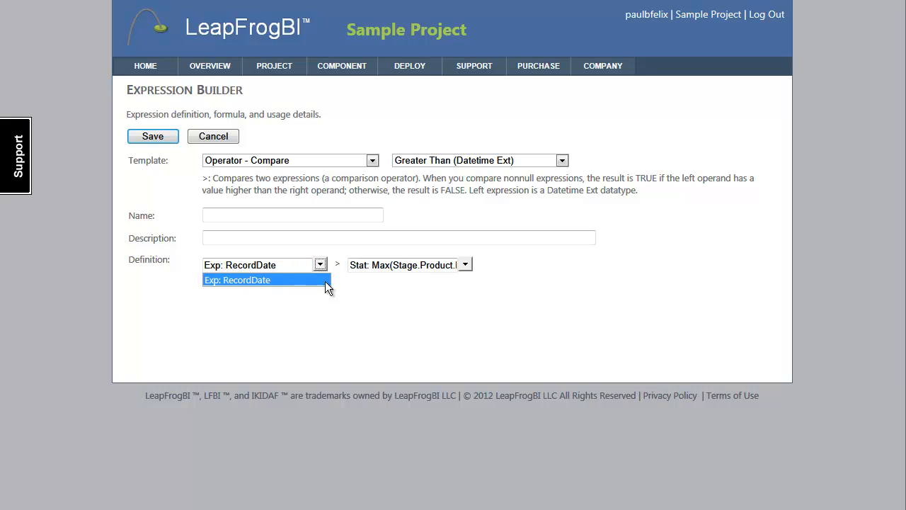
left_click(465, 263)
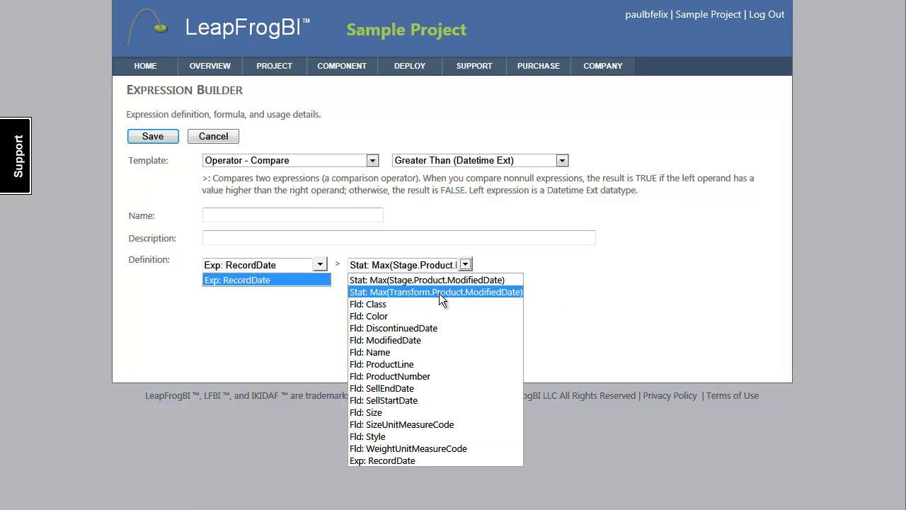
left_click(450, 292)
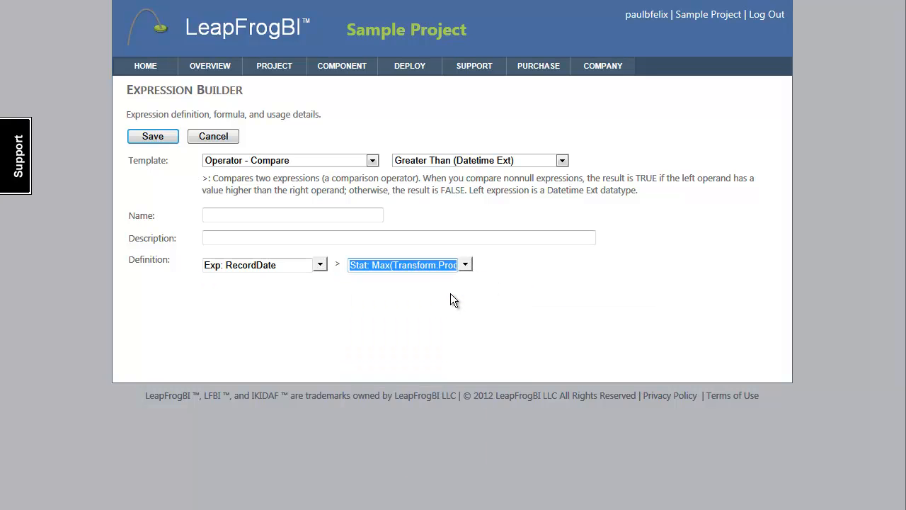
Name the comparison expression NewPSARecord and save it.
left_click(342, 218)
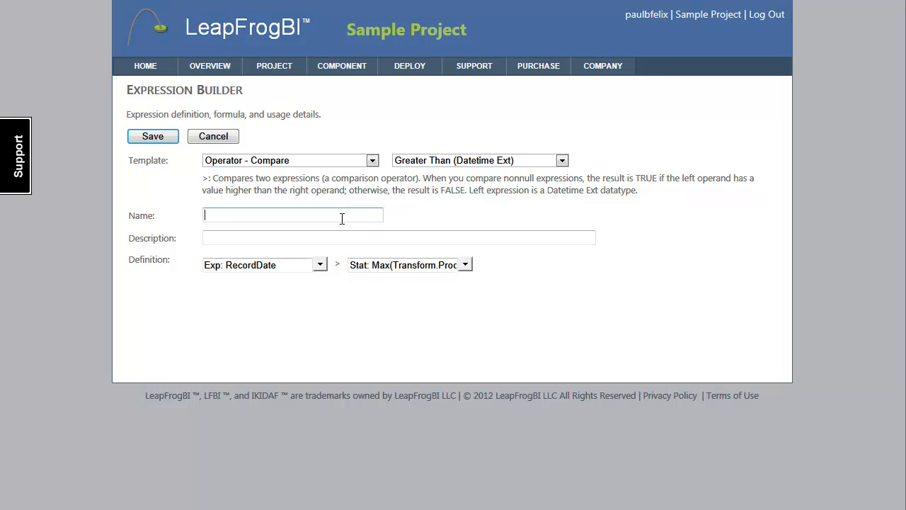
type("NewPSARecord")
left_click(156, 139)
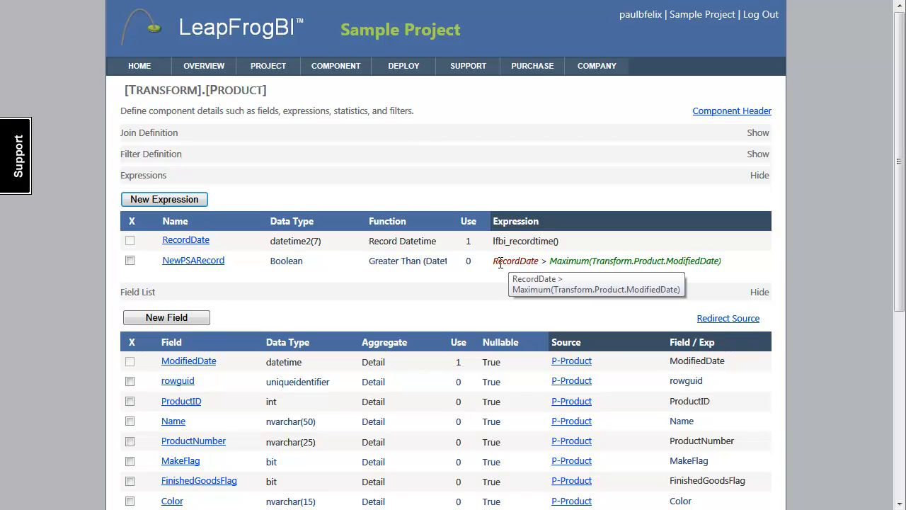
Examine the NewPSARecord expression's operands, formula and usage map without changing anything.
left_click_drag(496, 264, 540, 263)
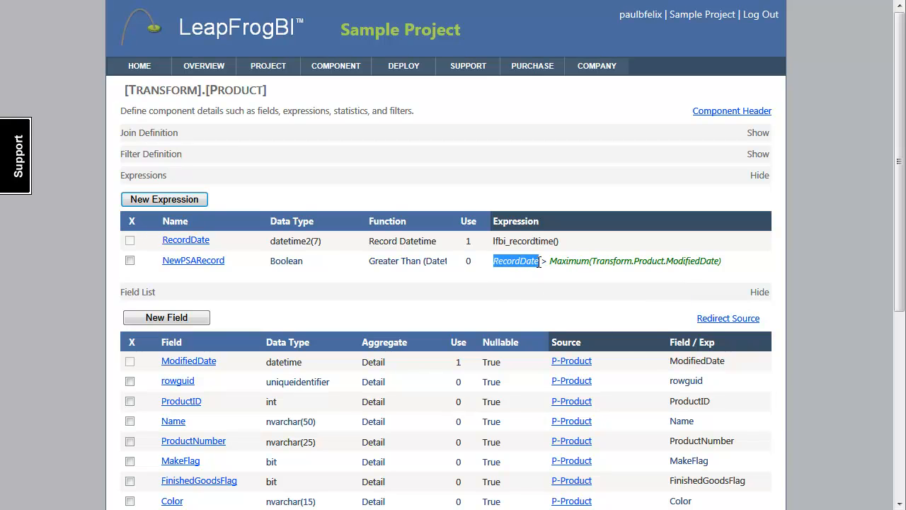
left_click(538, 262)
left_click_drag(549, 262, 719, 264)
left_click(672, 273)
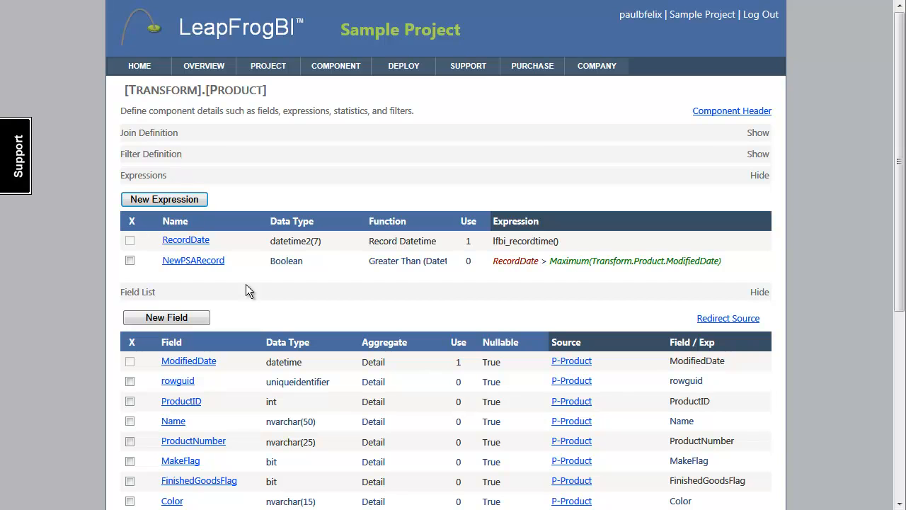
left_click(220, 266)
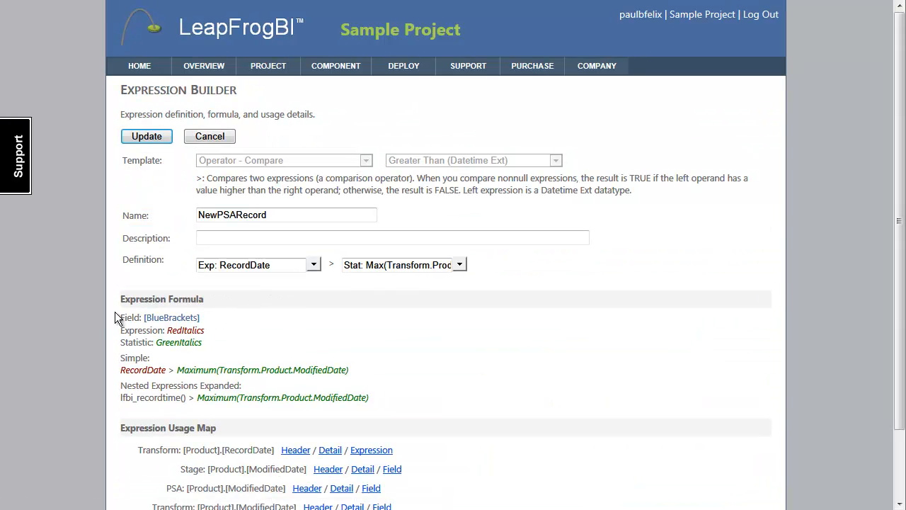
scroll(219, 317, "down", 2)
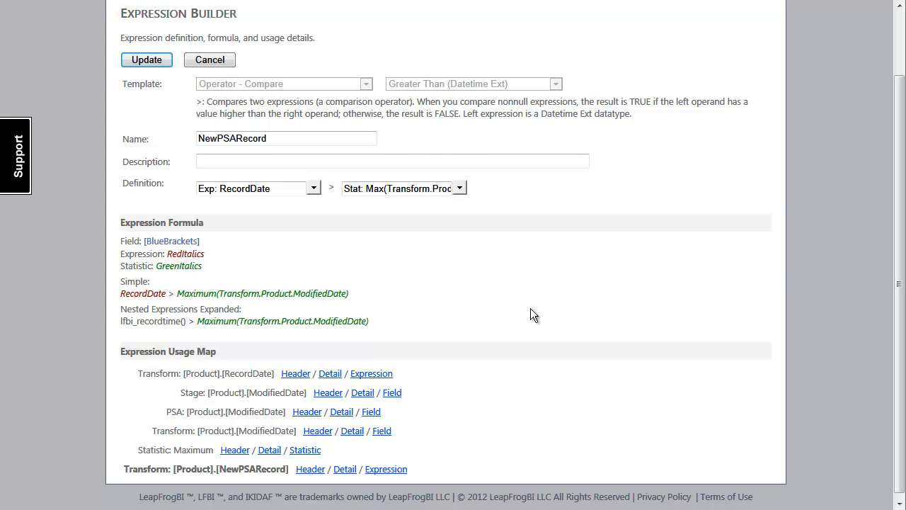
scroll(424, 248, "up", 2)
left_click(222, 137)
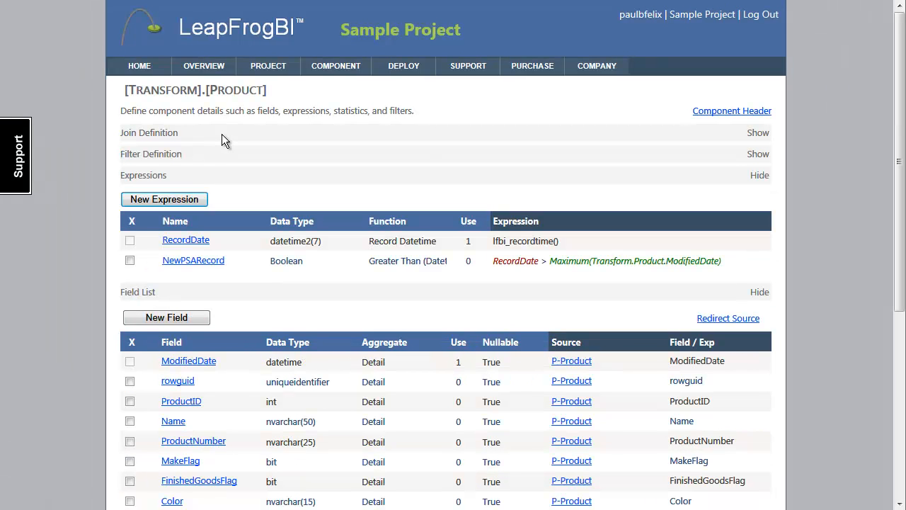
Set the component's filter to the NewPSARecord expression, leaving the unique-records limit off, and save it.
left_click(154, 155)
left_click(153, 176)
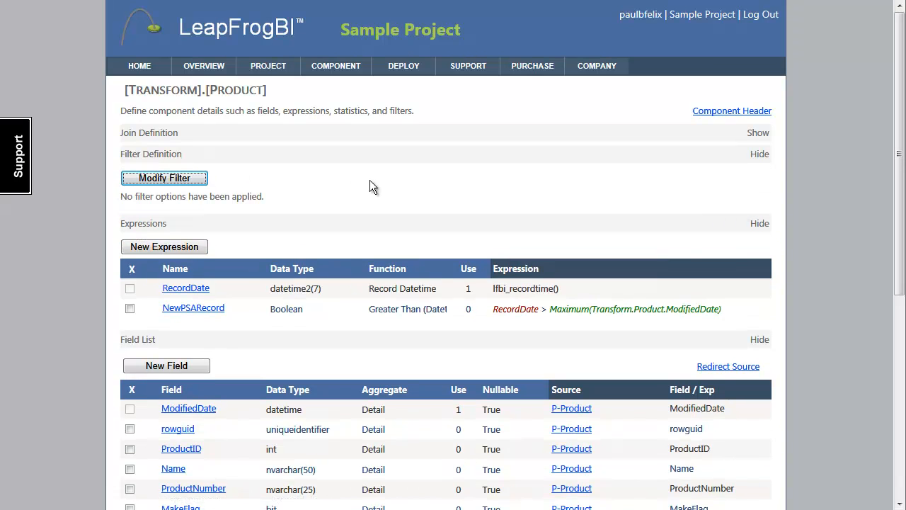
left_click(336, 160)
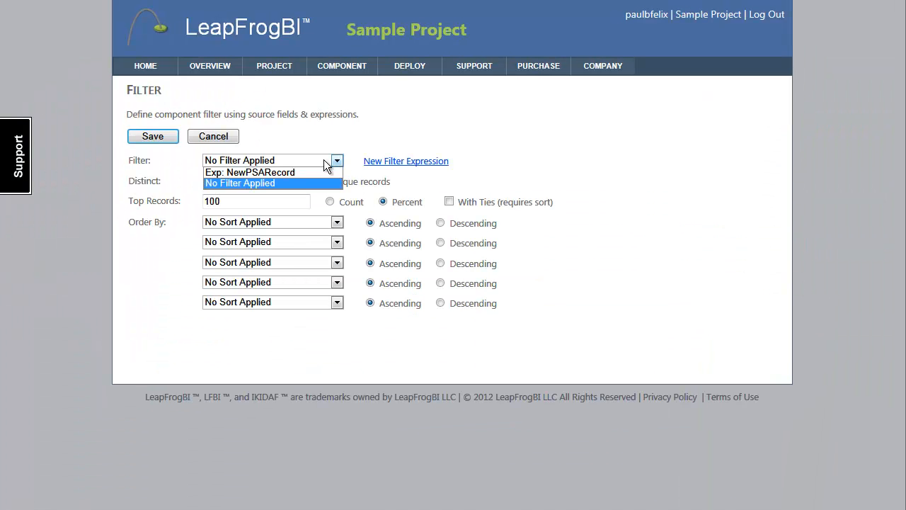
left_click(312, 170)
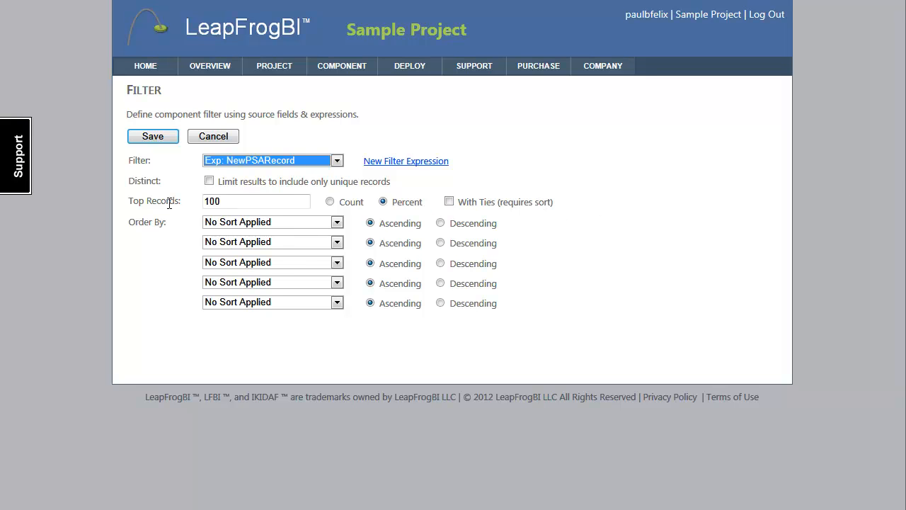
left_click(211, 183)
left_click(211, 183)
key("Tab")
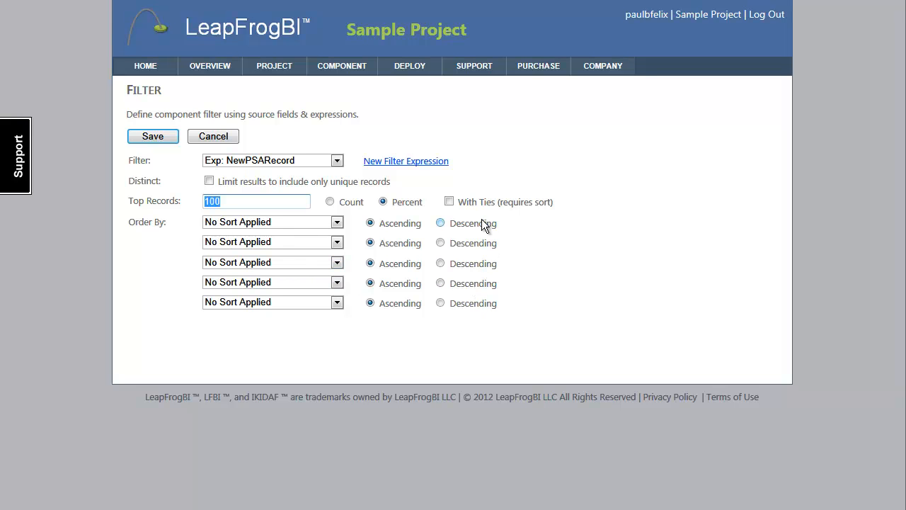
left_click(159, 137)
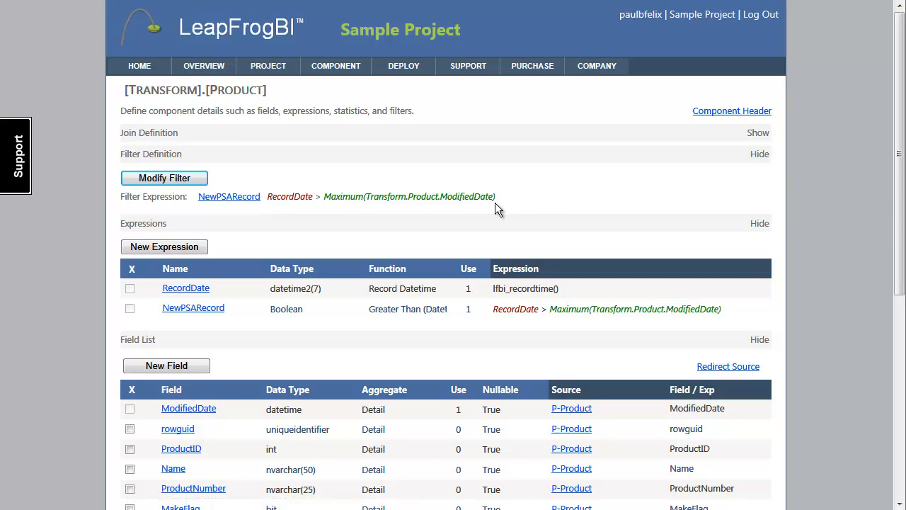
Review the available source options for a new field and leave without saving.
scroll(337, 412, "down", 3)
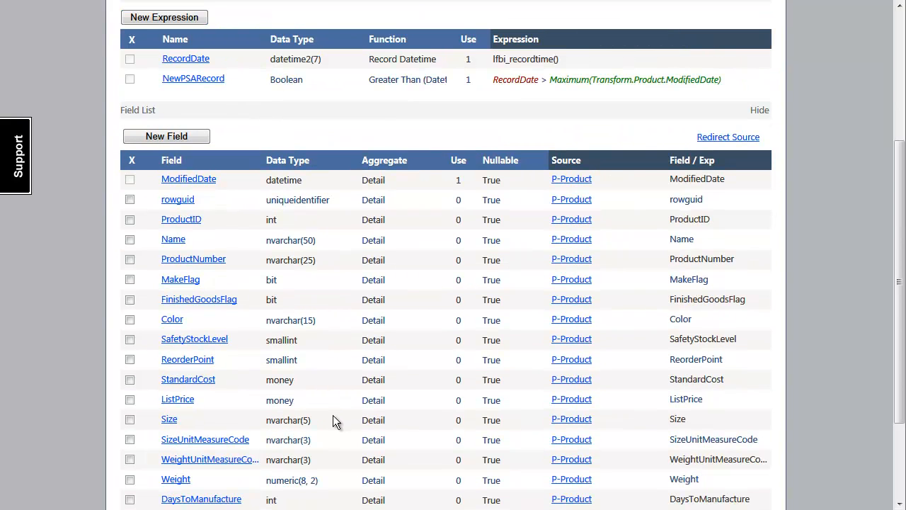
left_click(196, 138)
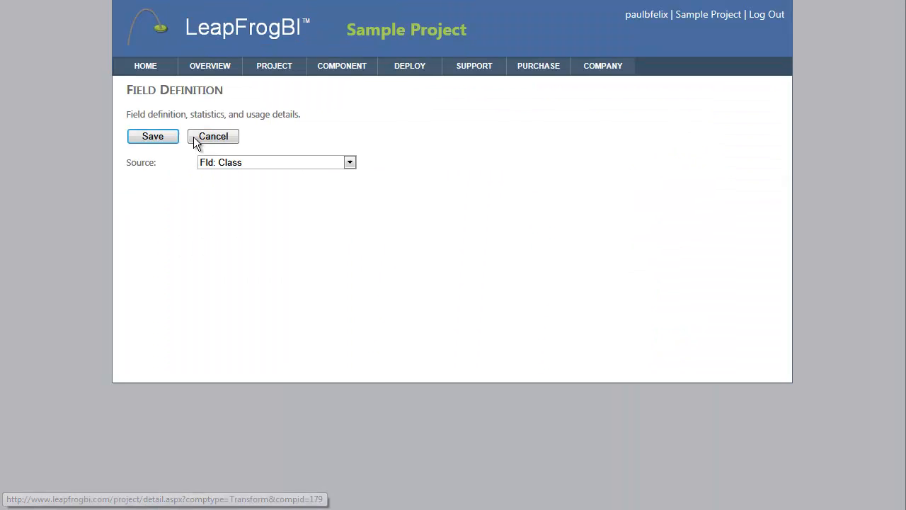
left_click(349, 163)
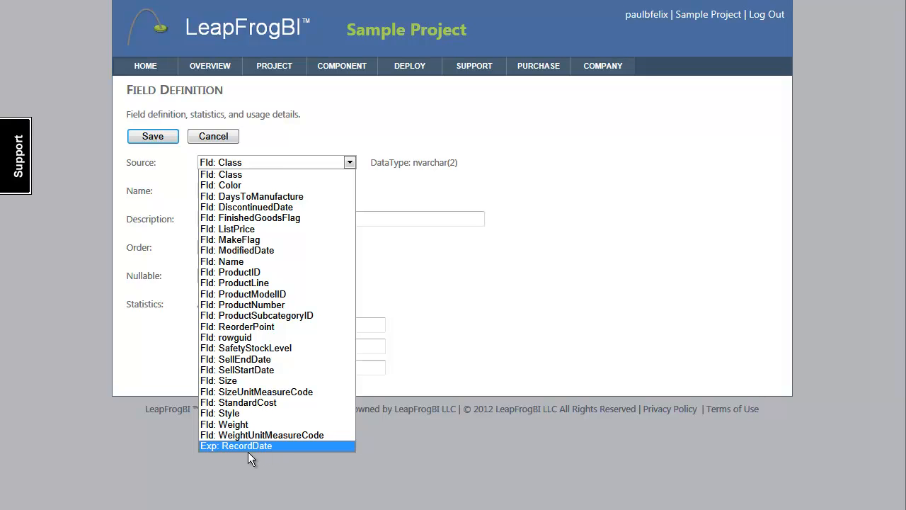
left_click(275, 126)
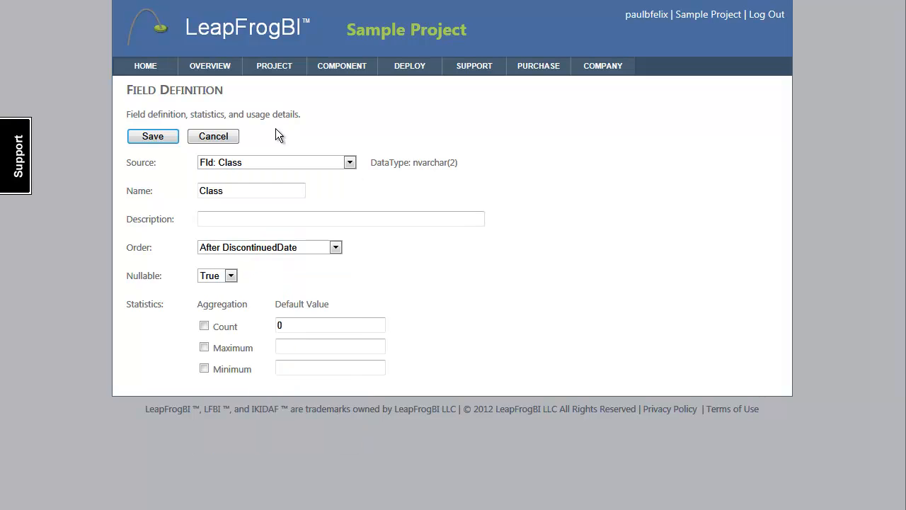
left_click(233, 136)
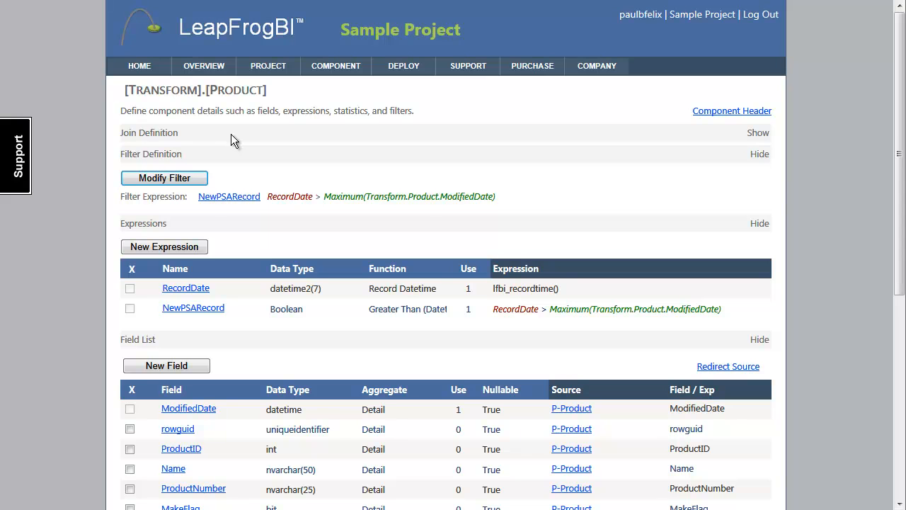
Review the join definition options without adding a join and return to the Product transform's component header.
left_click(231, 134)
left_click(184, 162)
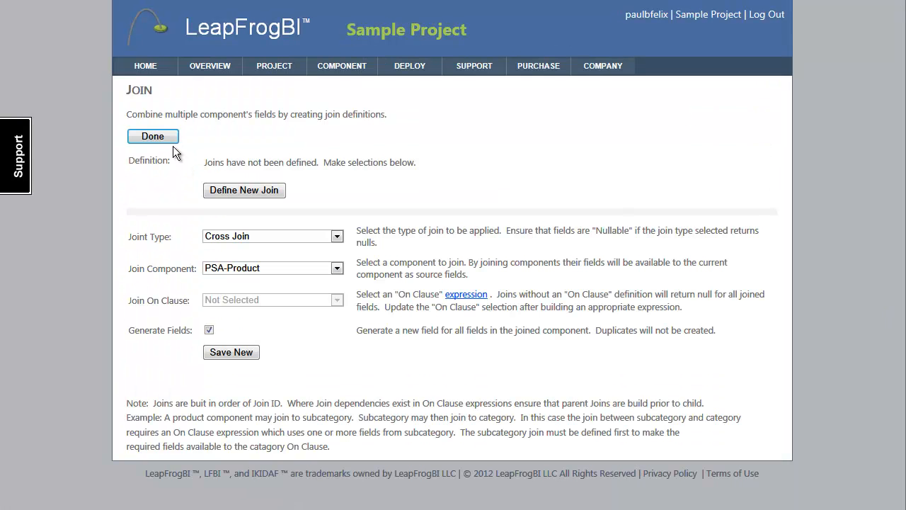
left_click(170, 136)
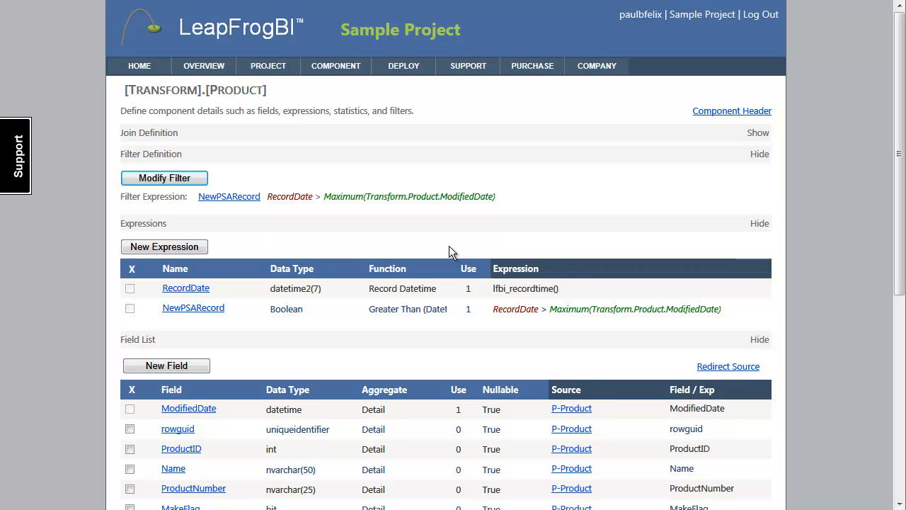
left_click(700, 111)
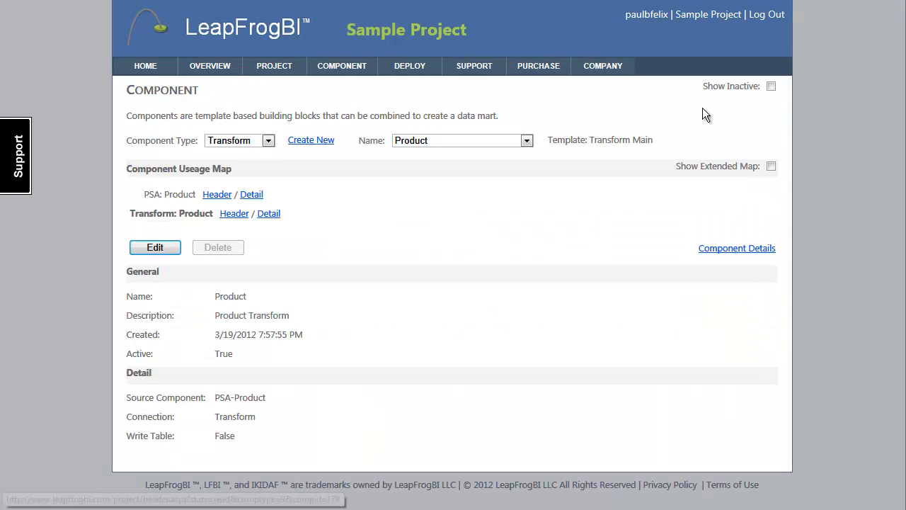